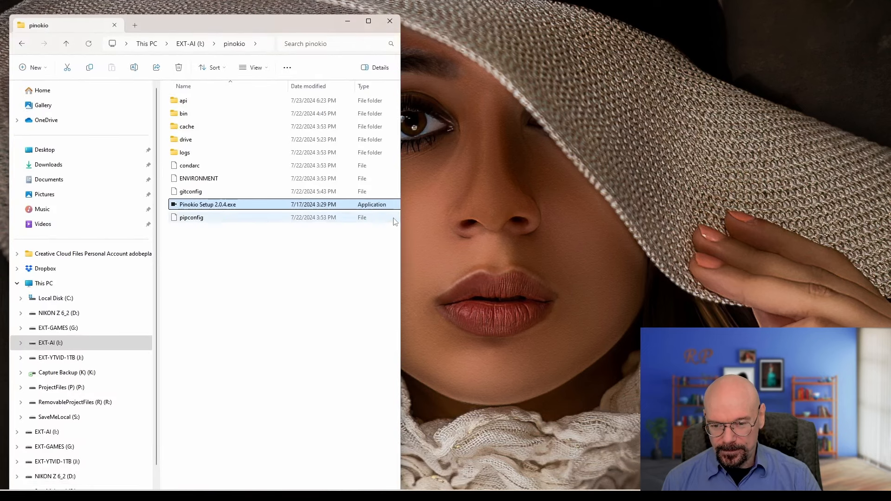
Minimise the pinokio folder window and open the hallo portrait animation app in Pinokio
{"action": "left_click", "coordinate": [242, 207]}
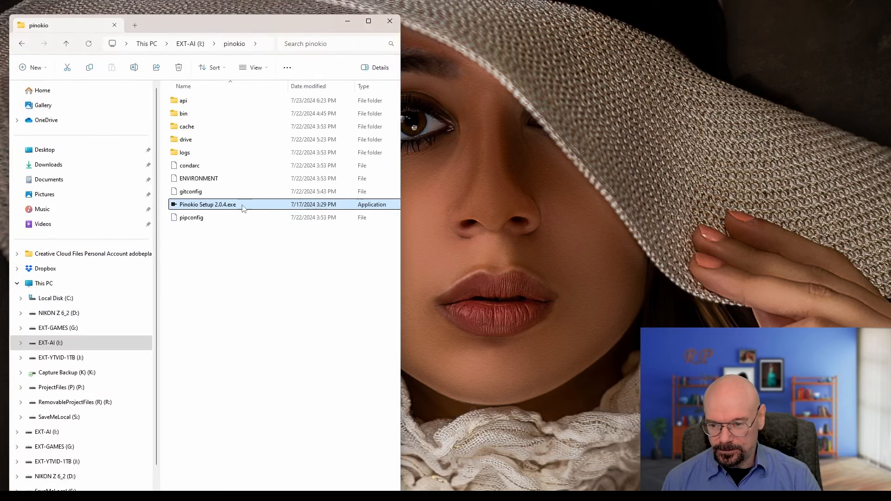
{"action": "left_click", "coordinate": [348, 21]}
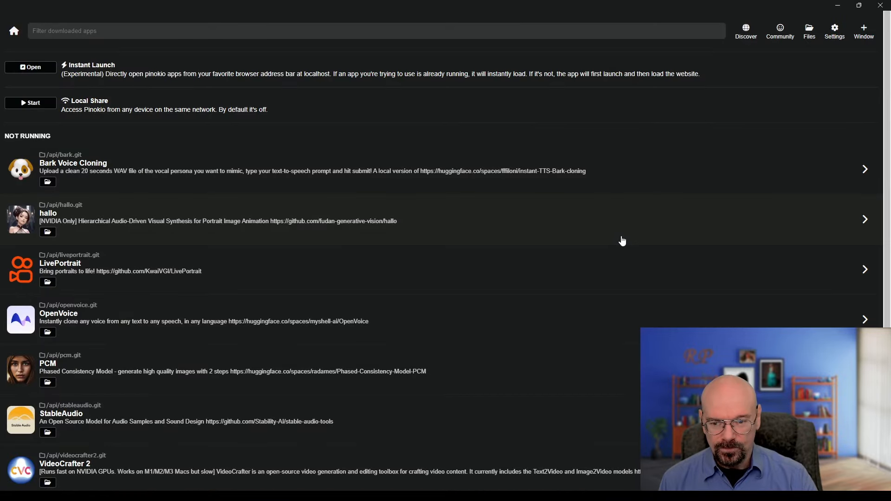
{"action": "left_click", "coordinate": [26, 219]}
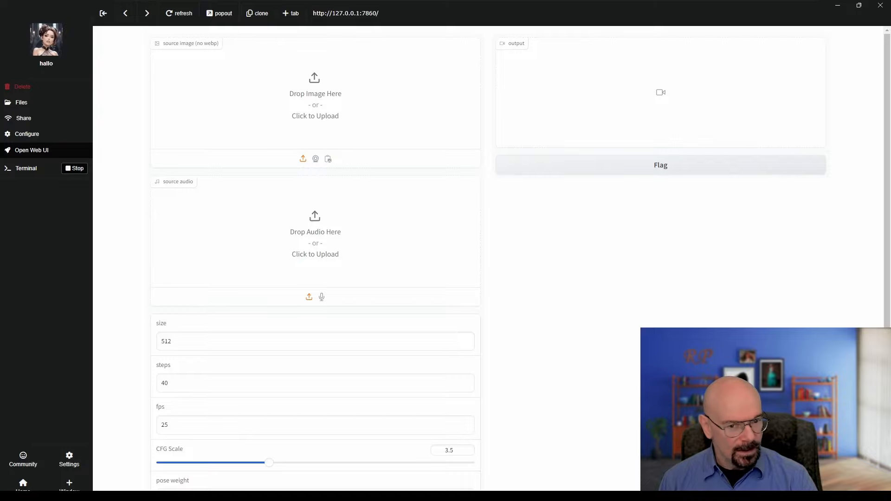
Load the full-length phone man picture as source image, add the four-second source audio clip, and submit the generation with the default settings
{"action": "left_click_drag", "start_coordinate": [887, 191], "coordinate": [328, 106]}
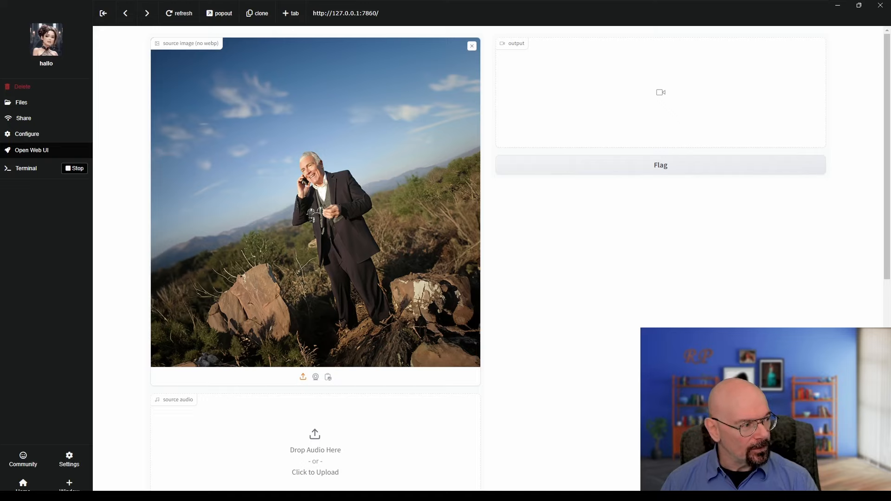
{"action": "left_click_drag", "start_coordinate": [420, 325], "coordinate": [316, 422]}
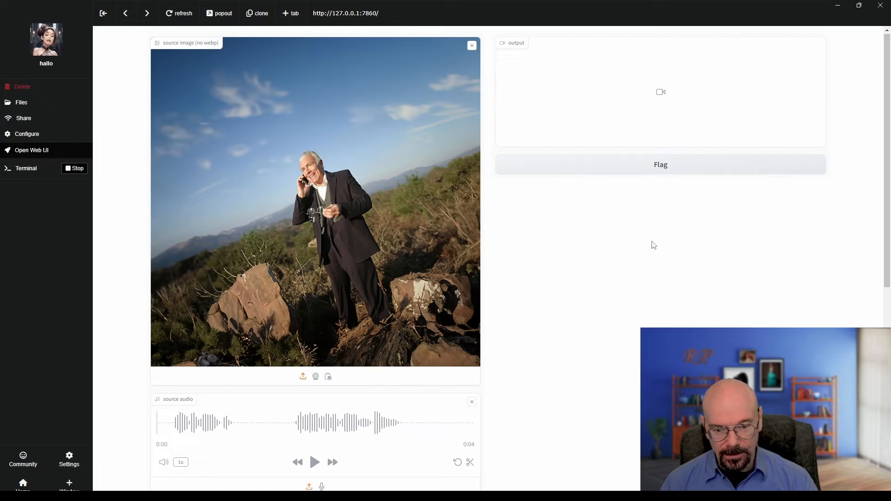
{"action": "scroll", "coordinate": [652, 246], "scroll_direction": "down", "scroll_amount": 8}
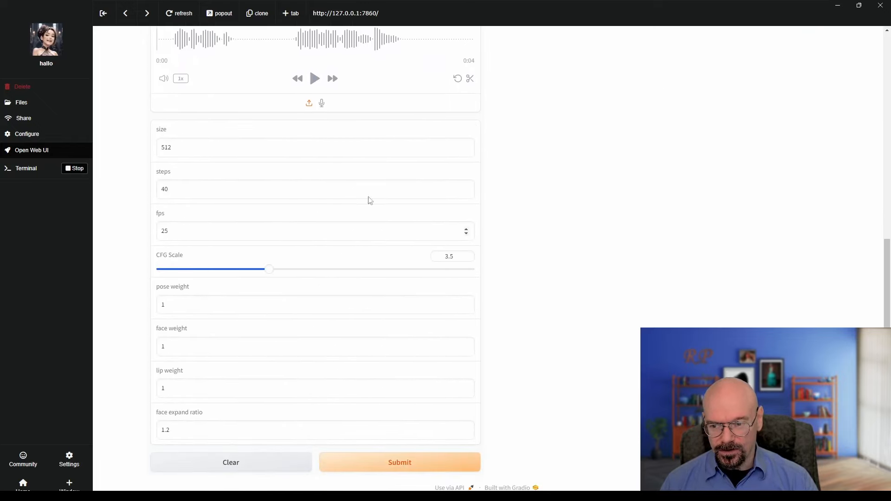
{"action": "left_click", "coordinate": [428, 472]}
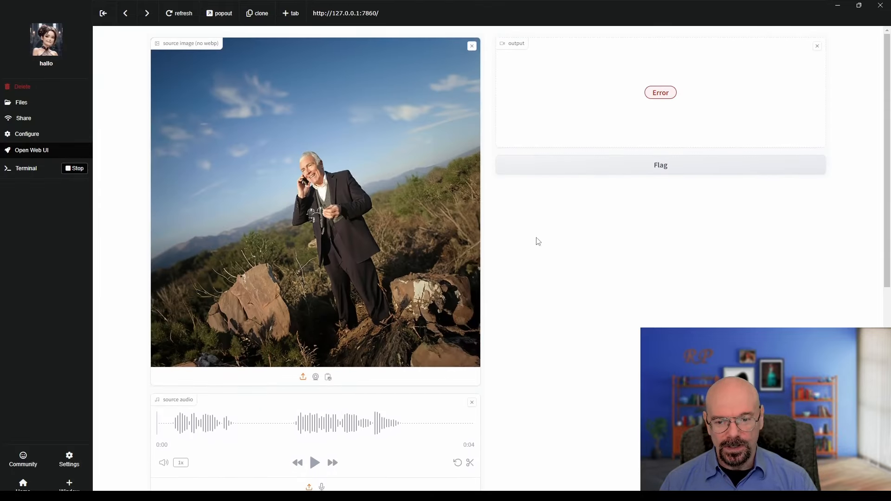
Examine hallo's terminal log for the cause of the generation error and return to its web UI
{"action": "left_click", "coordinate": [28, 169]}
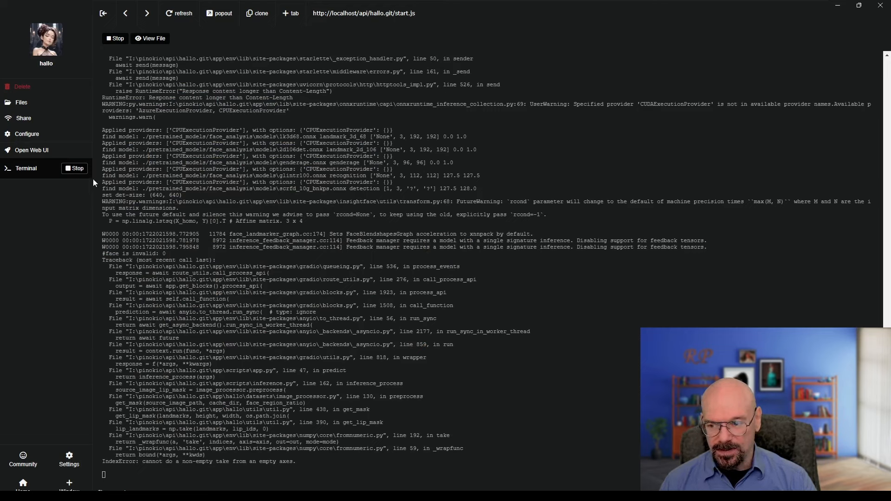
{"action": "left_click", "coordinate": [42, 152]}
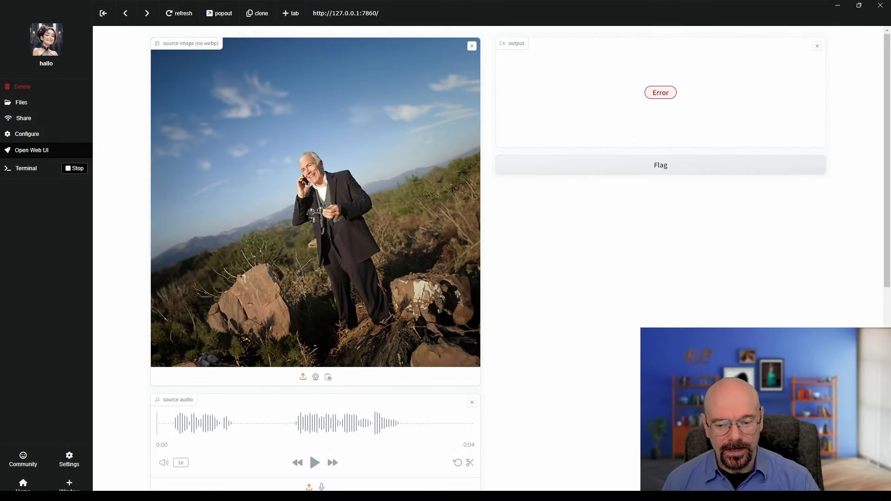
In Photoshop, crop phoneman.jpg at a 1:1 square ratio around the man's head and upper body, about 473 × 473 px
{"action": "mouse_move", "coordinate": [471, 491]}
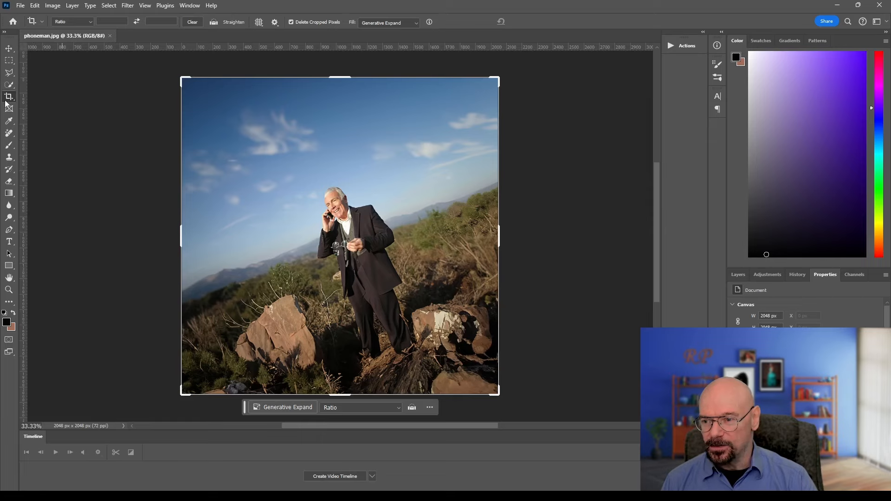
{"action": "left_click", "coordinate": [93, 21]}
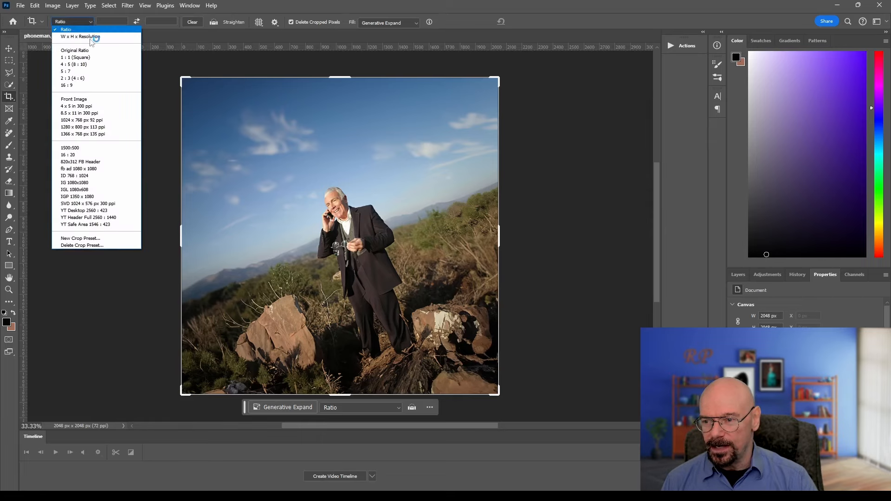
{"action": "left_click", "coordinate": [100, 58]}
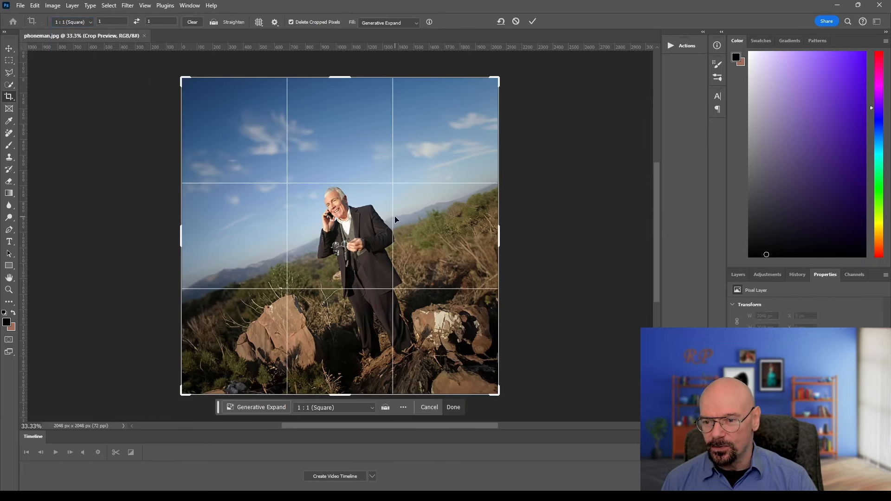
{"action": "left_click_drag", "start_coordinate": [181, 76], "coordinate": [234, 130]}
{"action": "left_click_drag", "start_coordinate": [447, 342], "coordinate": [379, 281]}
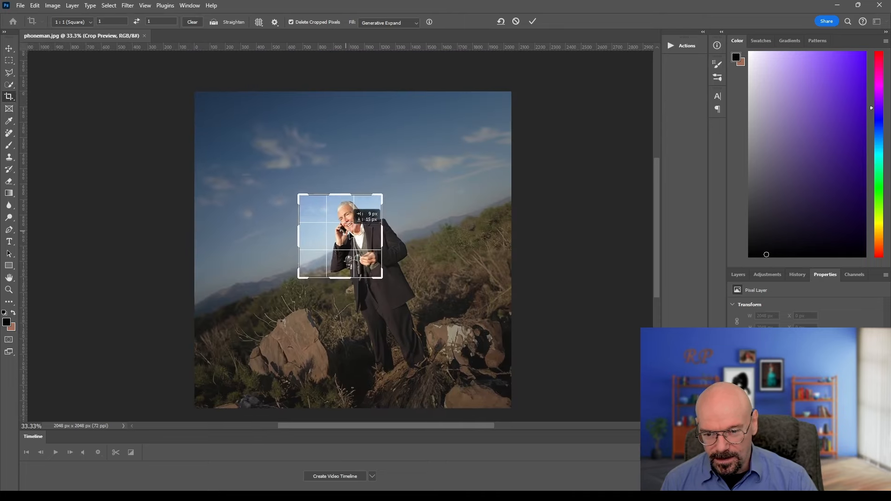
{"action": "left_click_drag", "start_coordinate": [347, 230], "coordinate": [326, 229]}
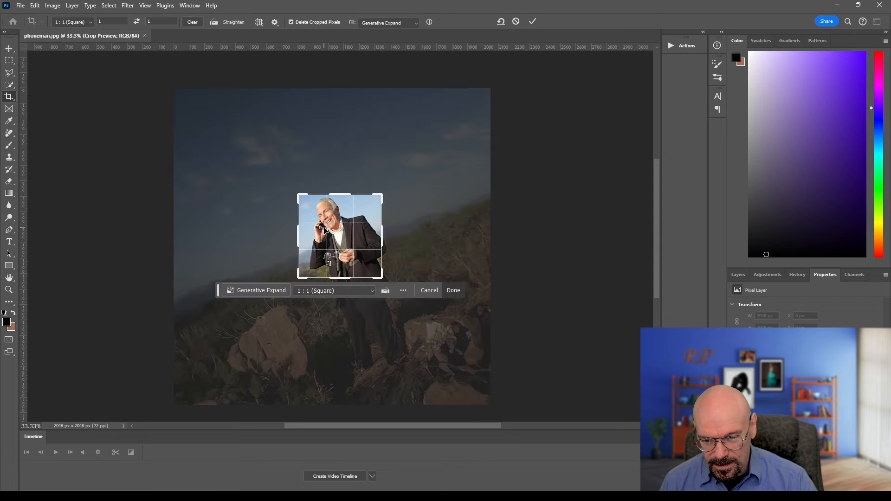
{"action": "left_click_drag", "start_coordinate": [342, 277], "coordinate": [344, 273]}
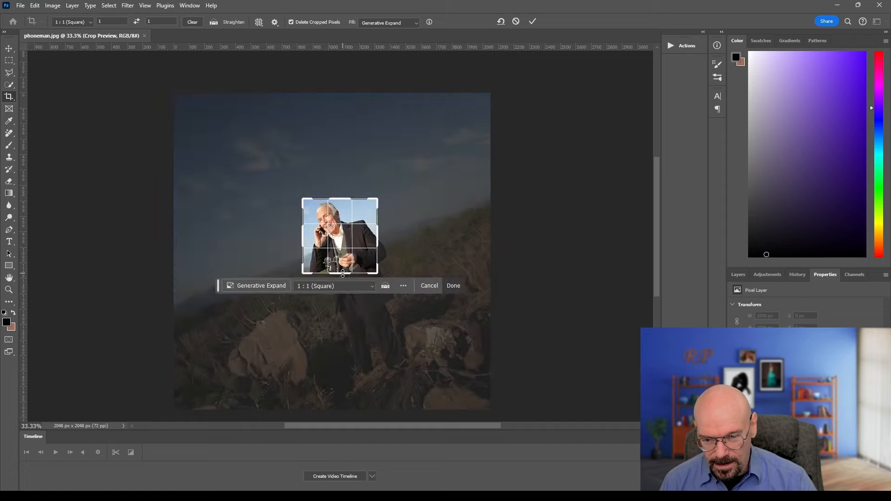
{"action": "left_click", "coordinate": [533, 22]}
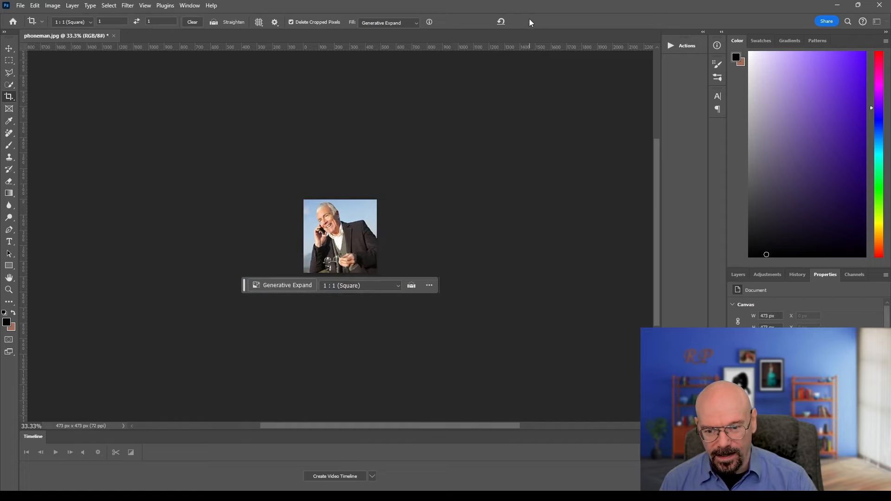
Set up a Save for Web export of the cropped image with its size at 512 × 512 px
{"action": "left_click", "coordinate": [23, 5]}
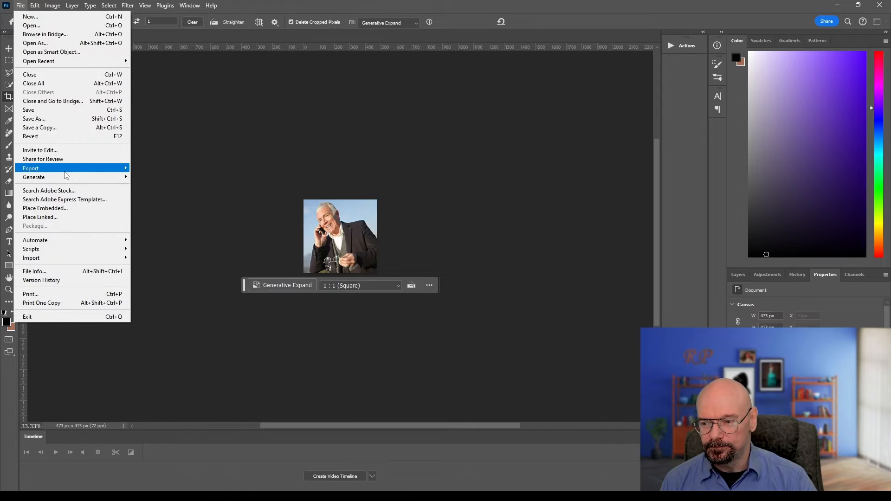
{"action": "mouse_move", "coordinate": [68, 169]}
{"action": "left_click", "coordinate": [196, 206]}
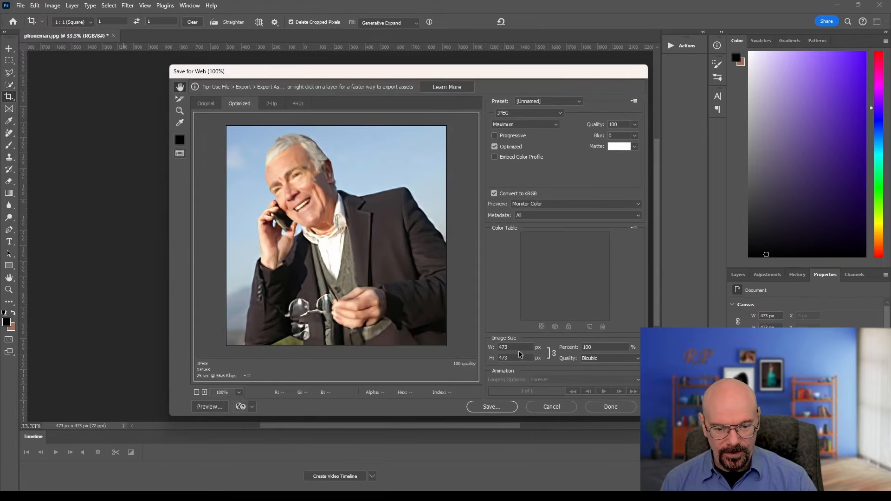
{"action": "double_click", "coordinate": [519, 353]}
{"action": "type", "text": "512"}
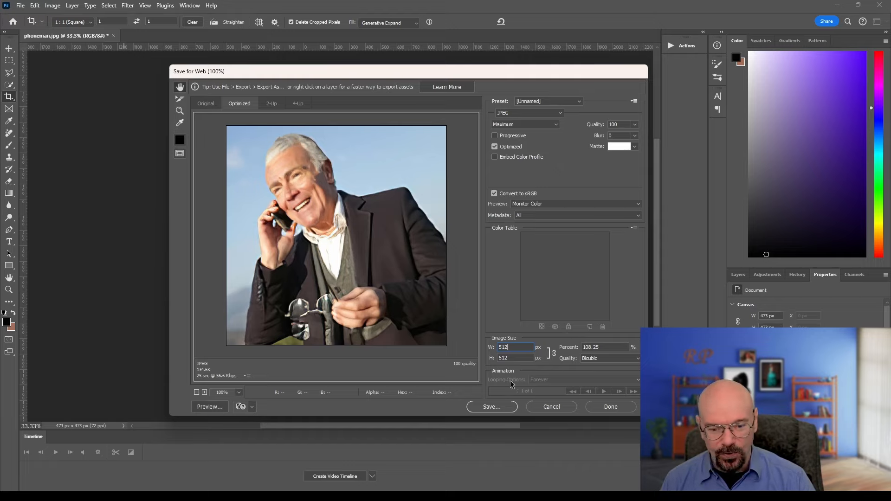
Save the export as phoneman-crop.jpg in the images folder and quit Photoshop without saving the changes to phoneman.jpg
{"action": "left_click", "coordinate": [501, 407]}
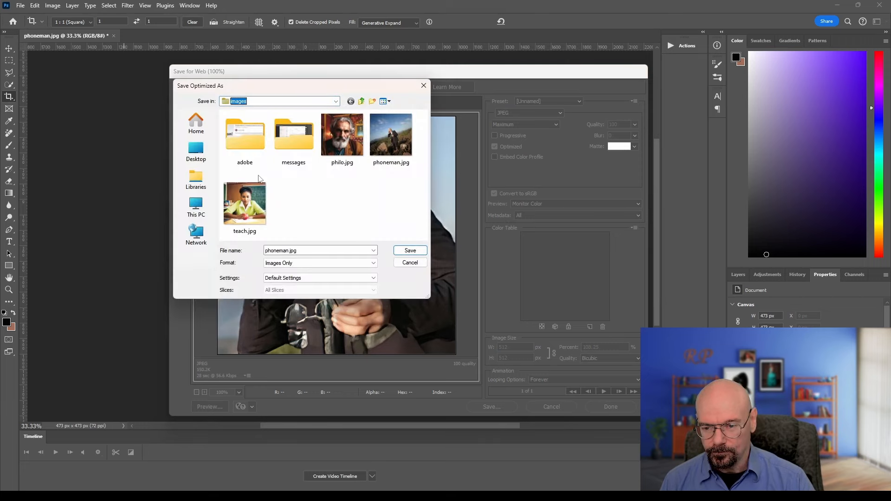
{"action": "left_click", "coordinate": [289, 250]}
{"action": "left_click_drag", "start_coordinate": [287, 250], "coordinate": [289, 250]}
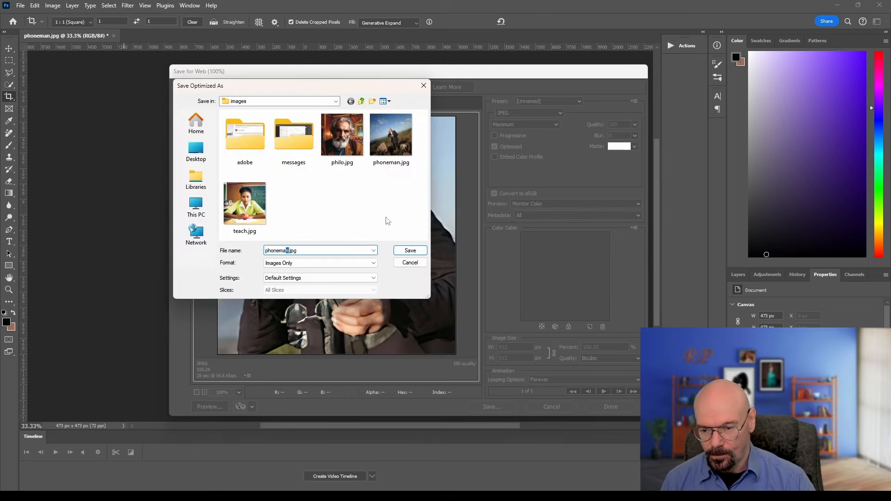
{"action": "key", "text": "Right"}
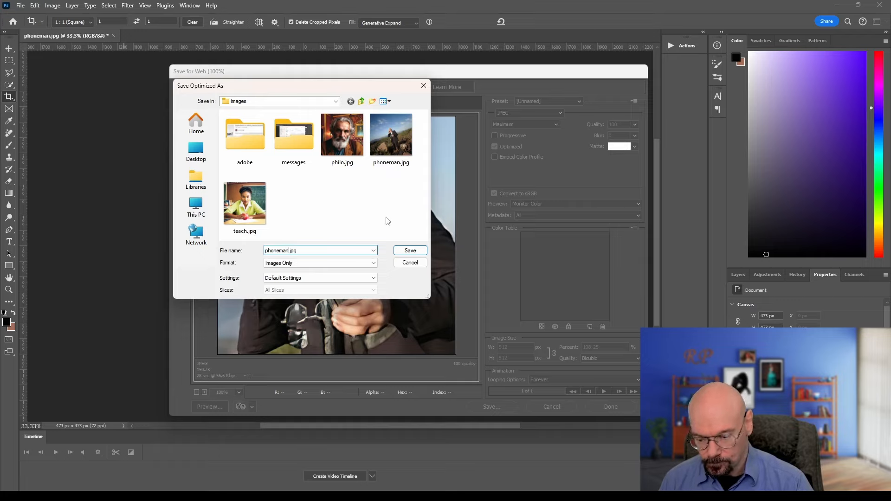
{"action": "type", "text": "-crop"}
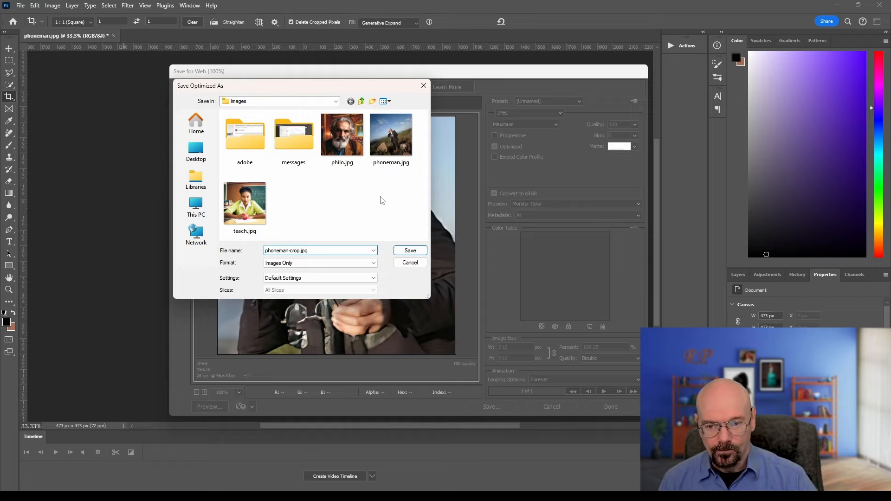
{"action": "left_click", "coordinate": [411, 251]}
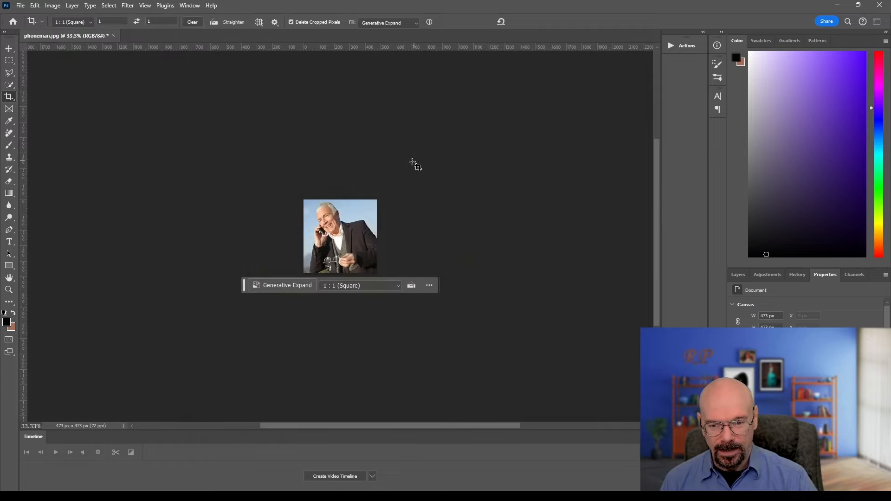
{"action": "left_click", "coordinate": [881, 5]}
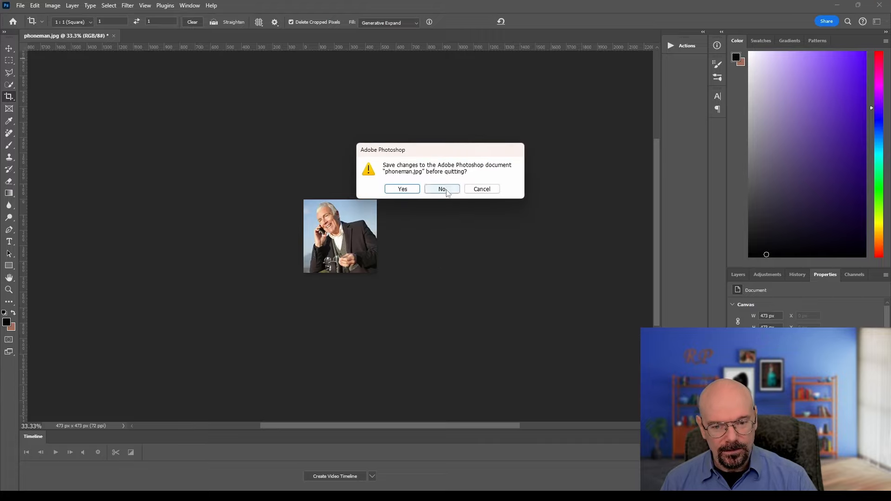
{"action": "left_click", "coordinate": [443, 188]}
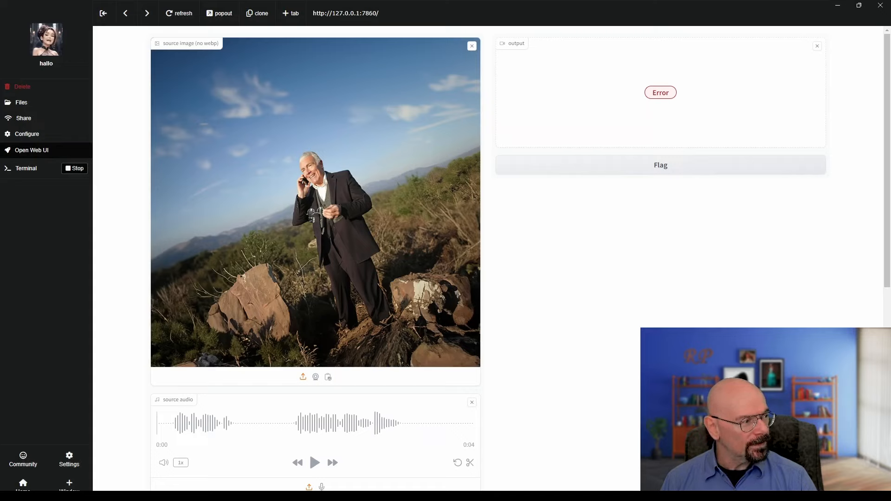
Replace the source image in hallo with phoneman-crop.jpg and submit the generation with the default settings
{"action": "left_click", "coordinate": [472, 45]}
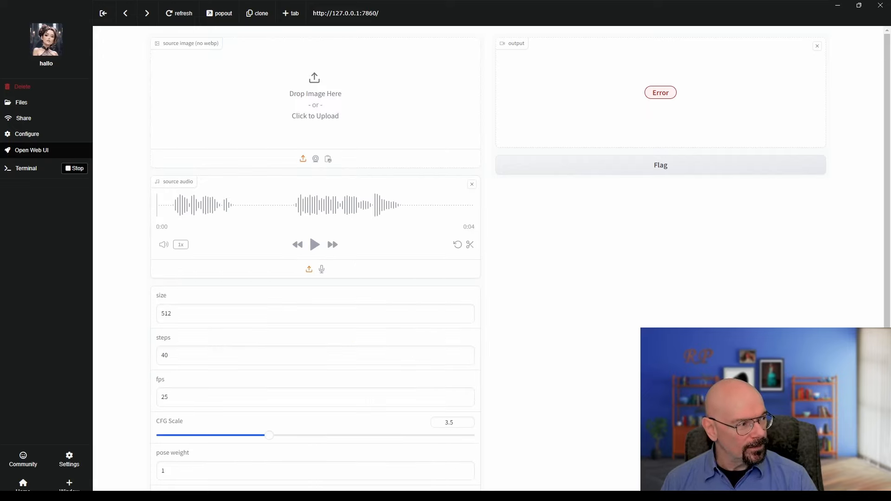
{"action": "left_click_drag", "start_coordinate": [761, 105], "coordinate": [319, 135]}
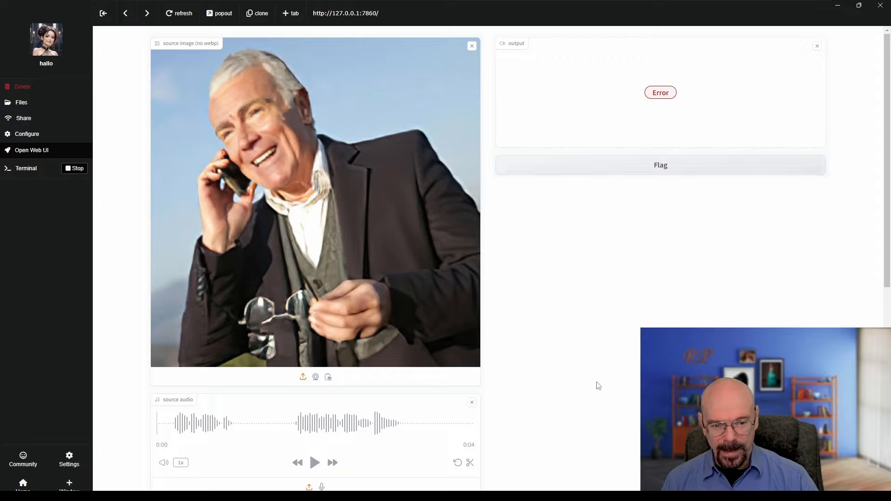
{"action": "scroll", "coordinate": [598, 380], "scroll_direction": "down", "scroll_amount": 8}
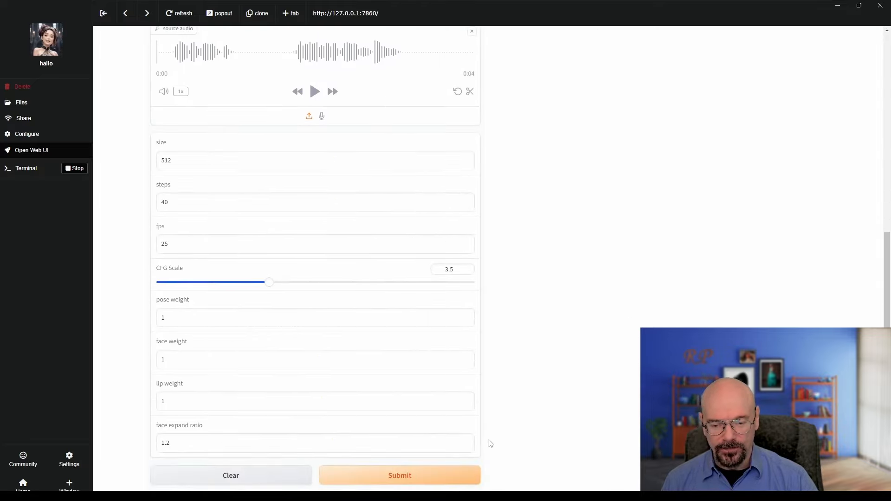
{"action": "left_click", "coordinate": [415, 483]}
Play the generated output video twice to check the man's animated face and lip movement
{"action": "scroll", "coordinate": [633, 452], "scroll_direction": "up", "scroll_amount": 3}
{"action": "scroll", "coordinate": [633, 452], "scroll_direction": "up", "scroll_amount": 5}
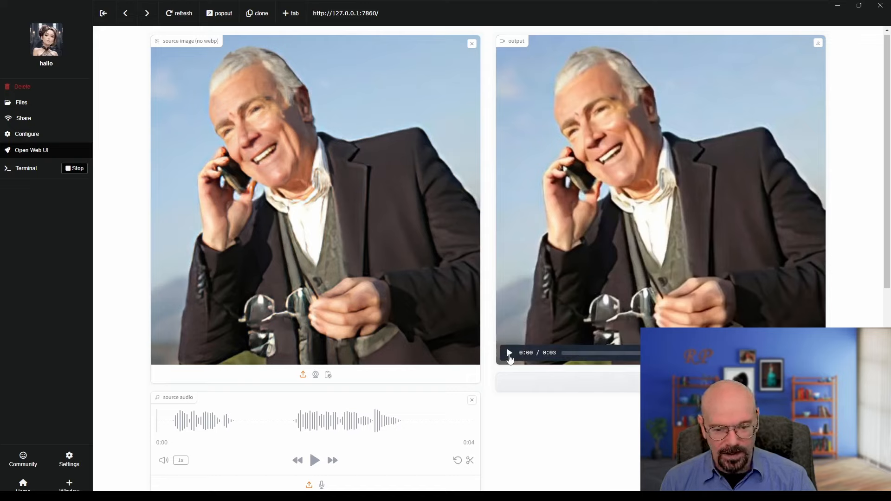
{"action": "left_click", "coordinate": [509, 354]}
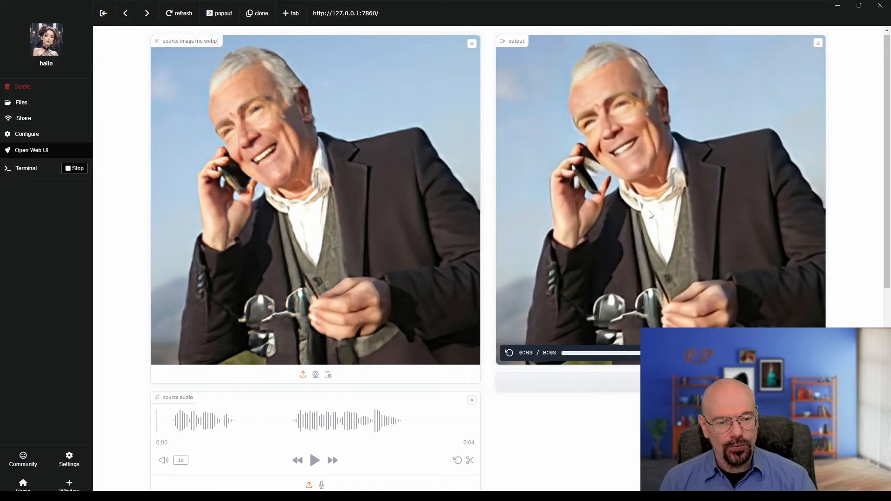
{"action": "left_click", "coordinate": [509, 354]}
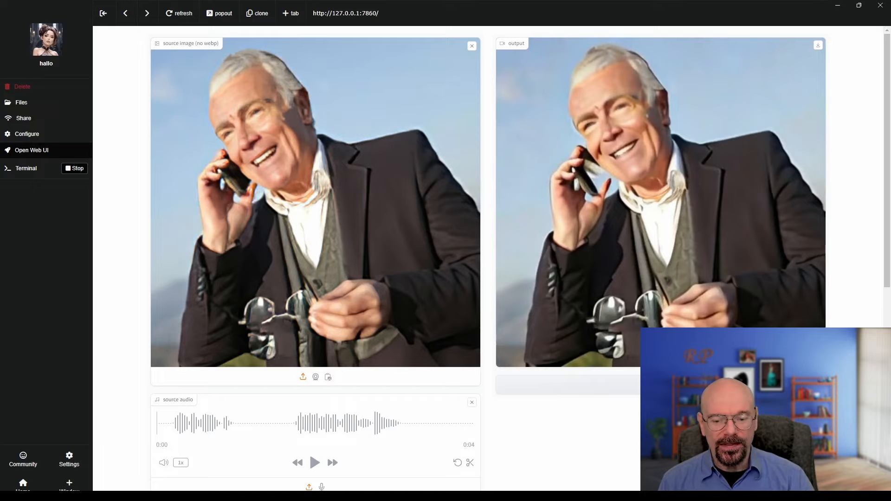
{"action": "mouse_move", "coordinate": [725, 254]}
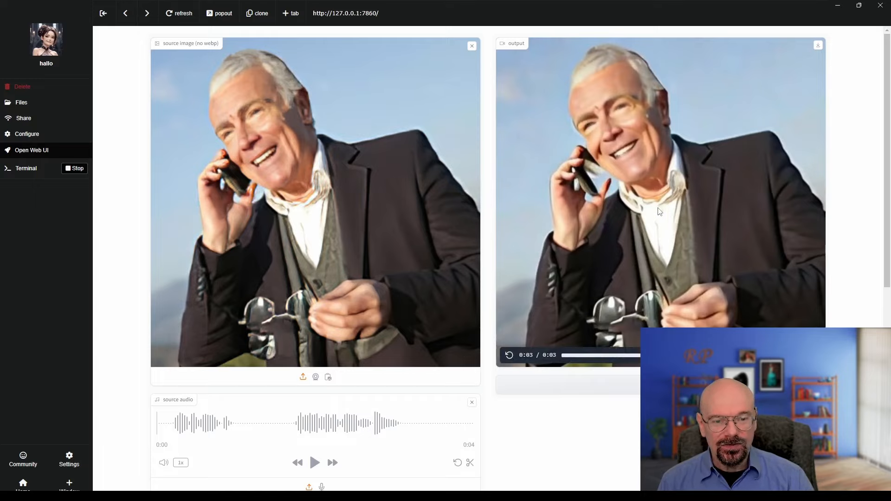
Review hallo's generation settings, including size, steps, fps, CFG Scale and the pose, face and lip weights
{"action": "scroll", "coordinate": [622, 244], "scroll_direction": "down", "scroll_amount": 5}
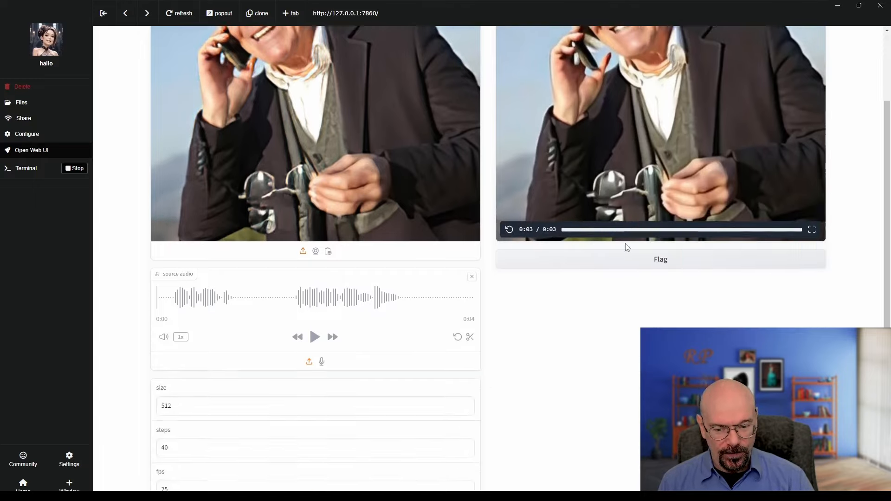
{"action": "scroll", "coordinate": [636, 248], "scroll_direction": "down", "scroll_amount": 2}
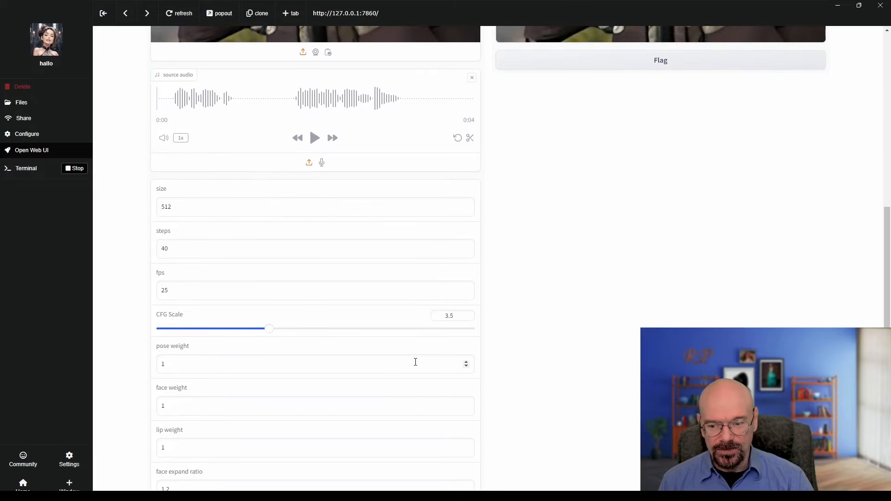
{"action": "scroll", "coordinate": [615, 318], "scroll_direction": "up", "scroll_amount": 7}
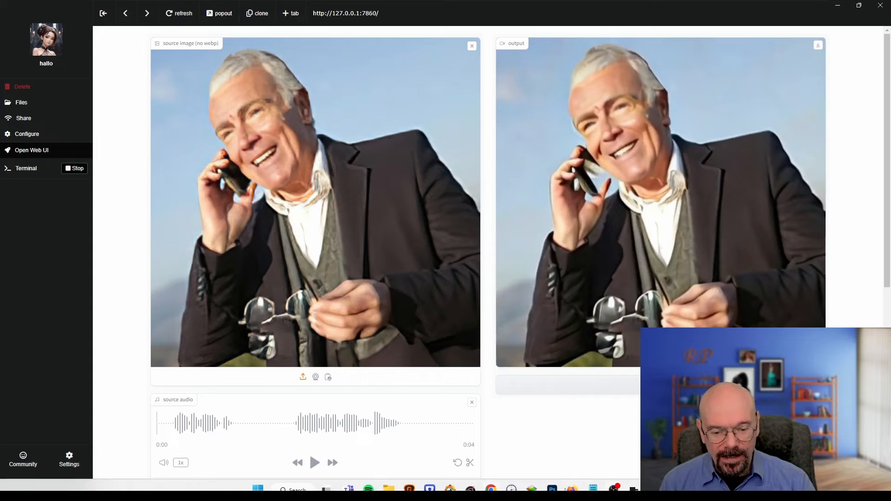
Switch to Firefox and load the Flowframes page at nmkd.itch.io/flowframes from the copied address
{"action": "left_click", "coordinate": [572, 488]}
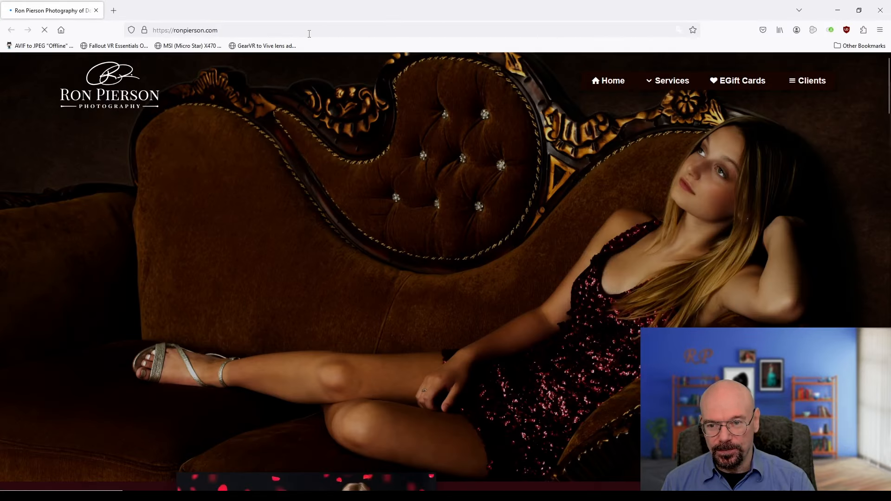
{"action": "left_click", "coordinate": [309, 33]}
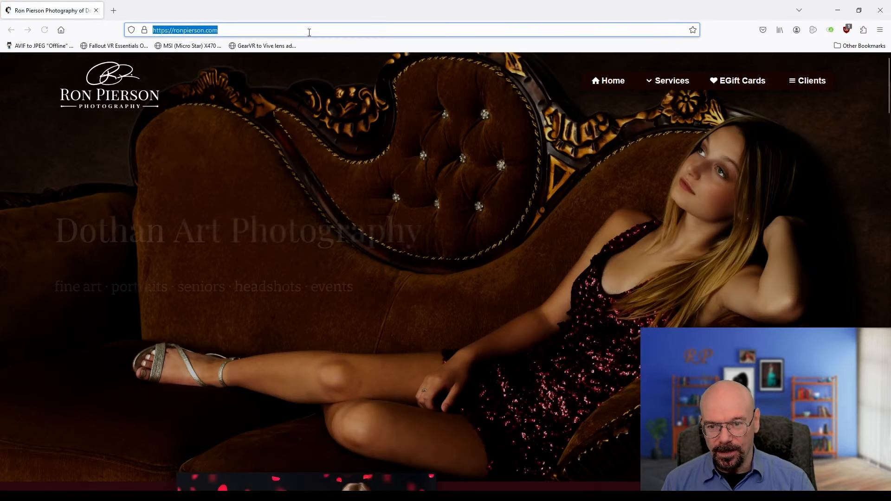
{"action": "right_click", "coordinate": [311, 31]}
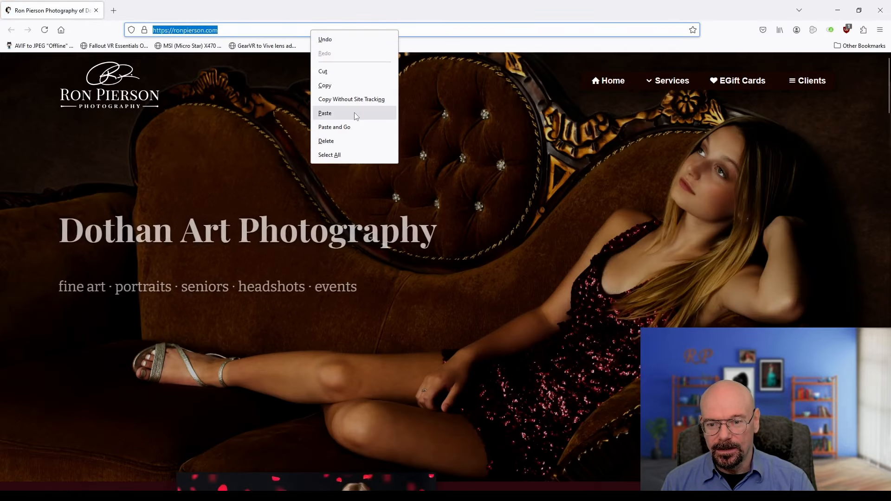
{"action": "left_click", "coordinate": [334, 127]}
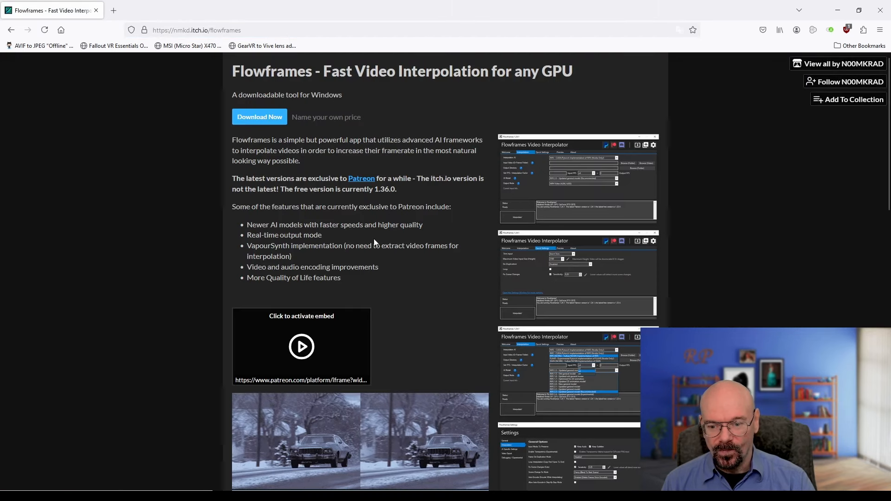
Download the Flowframes 1.36.0 web installer without paying and save FlowframesInstaller1.36.0.exe in the Downloads folder
{"action": "left_click", "coordinate": [267, 120]}
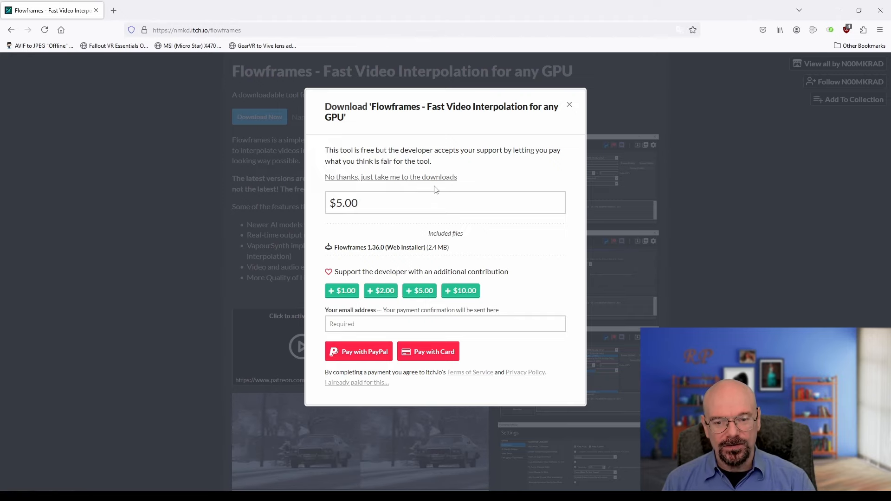
{"action": "left_click", "coordinate": [447, 178]}
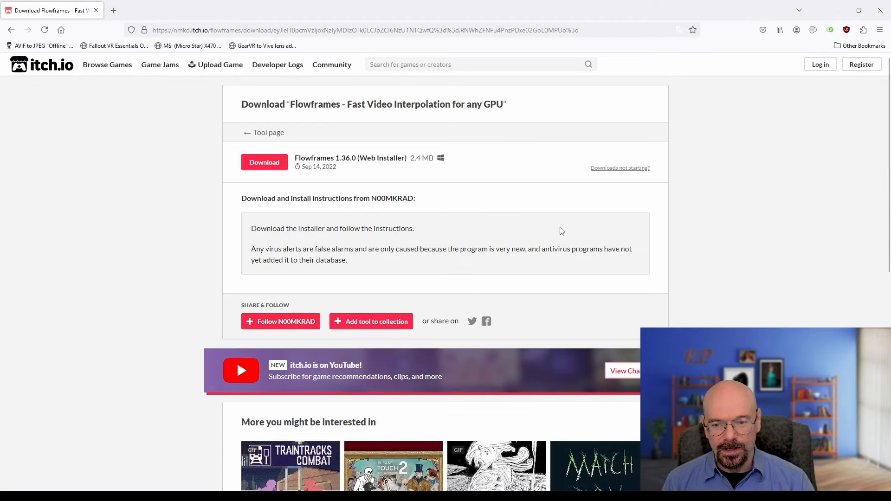
{"action": "left_click", "coordinate": [256, 165]}
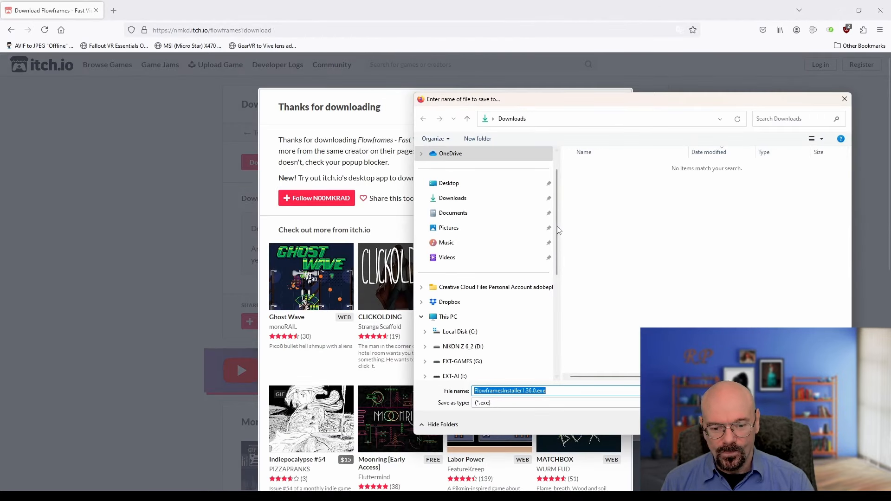
{"action": "scroll", "coordinate": [554, 256], "scroll_direction": "down", "scroll_amount": 3}
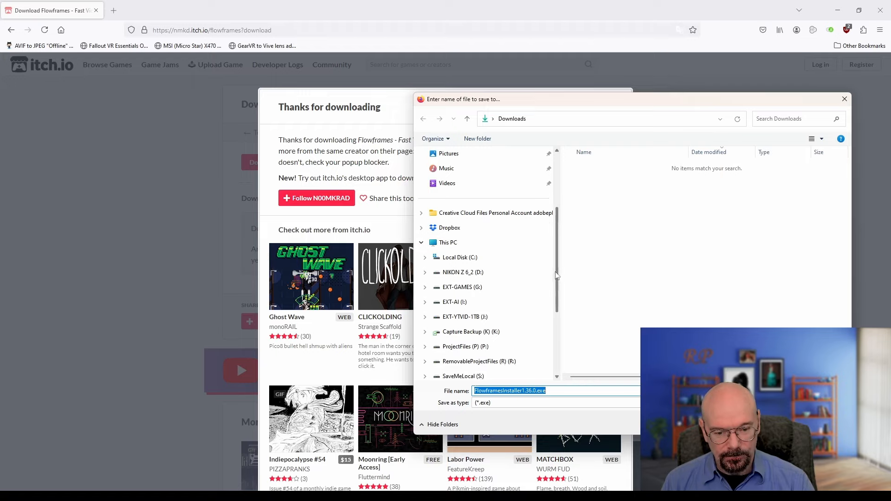
{"action": "scroll", "coordinate": [544, 208], "scroll_direction": "up", "scroll_amount": 3}
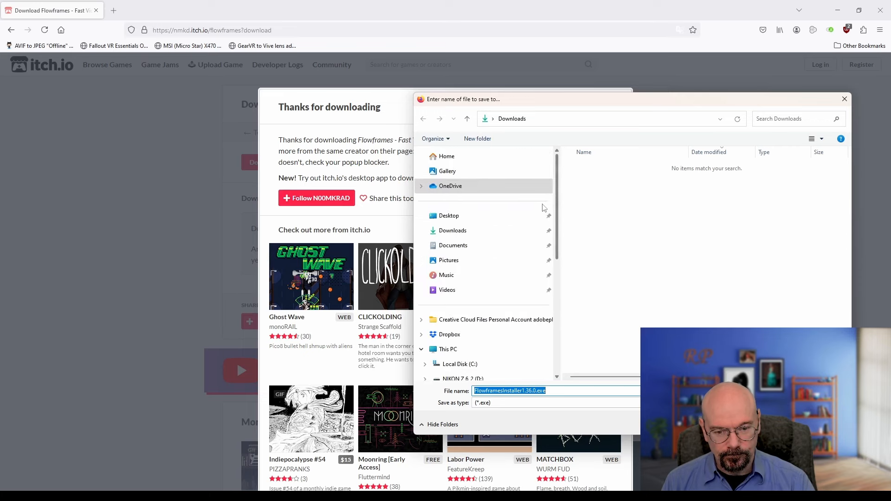
{"action": "left_click", "coordinate": [464, 231]}
{"action": "left_click", "coordinate": [782, 425]}
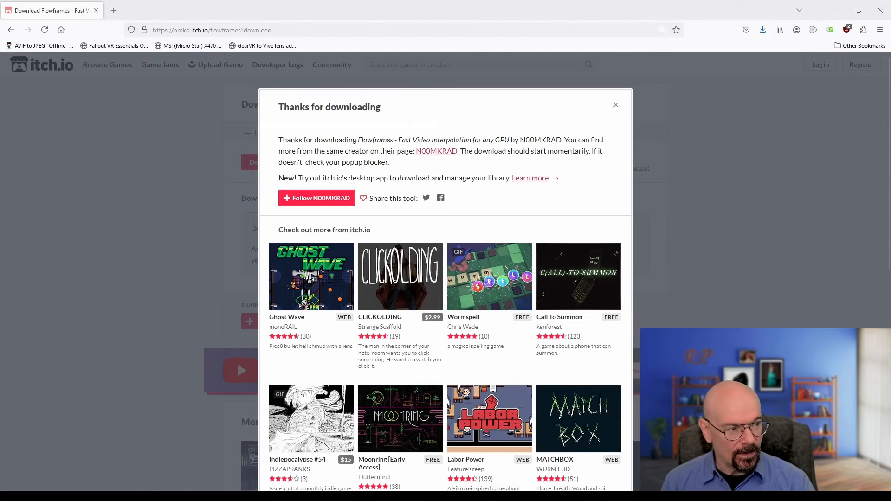
Open the Downloads folder in File Explorer and cut FlowframesInstaller1.36.0.exe
{"action": "key", "text": "super+e"}
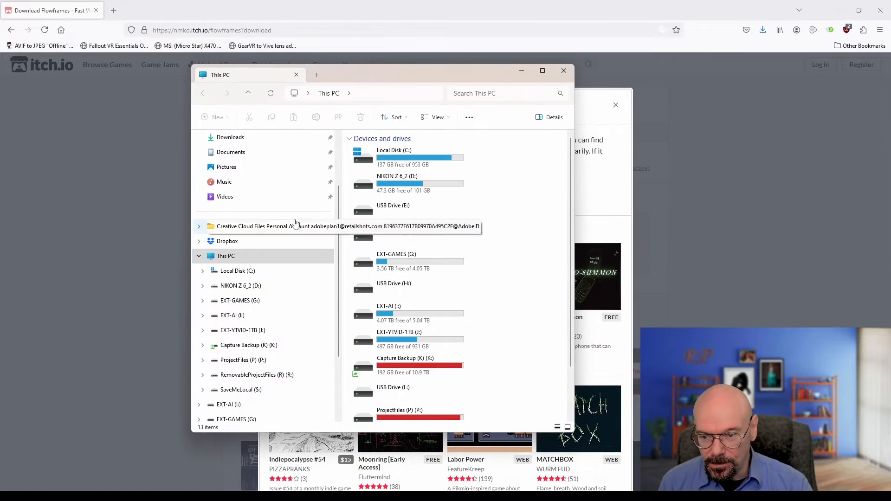
{"action": "left_click", "coordinate": [244, 215]}
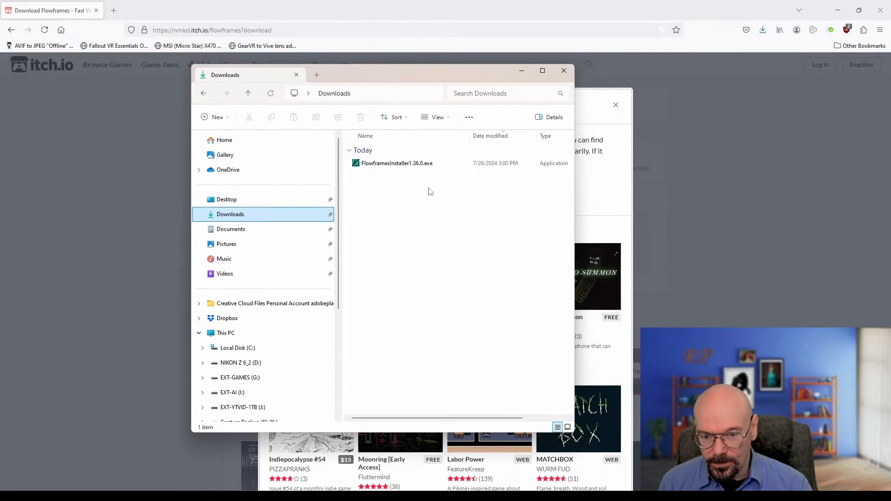
{"action": "left_click", "coordinate": [399, 167]}
{"action": "right_click", "coordinate": [400, 168]}
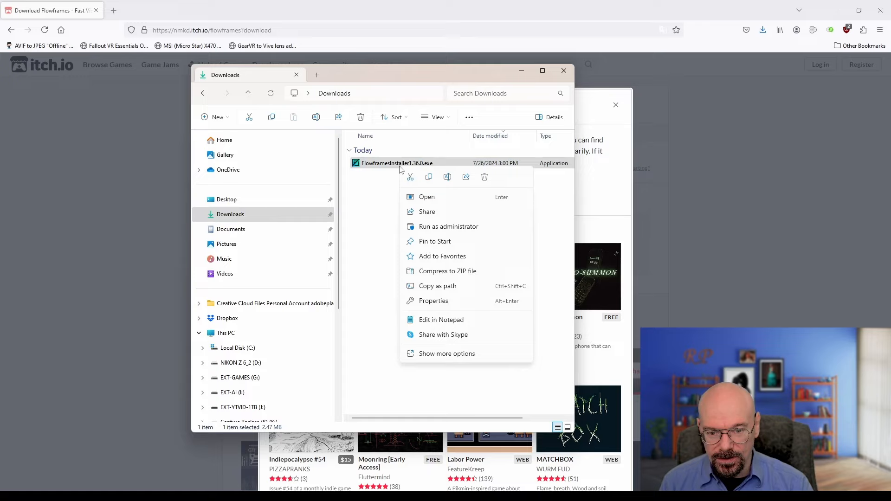
{"action": "left_click", "coordinate": [410, 177]}
Create a new folder named Flowframes at the root of the EXT-AI (I:) drive
{"action": "scroll", "coordinate": [336, 193], "scroll_direction": "down", "scroll_amount": 5}
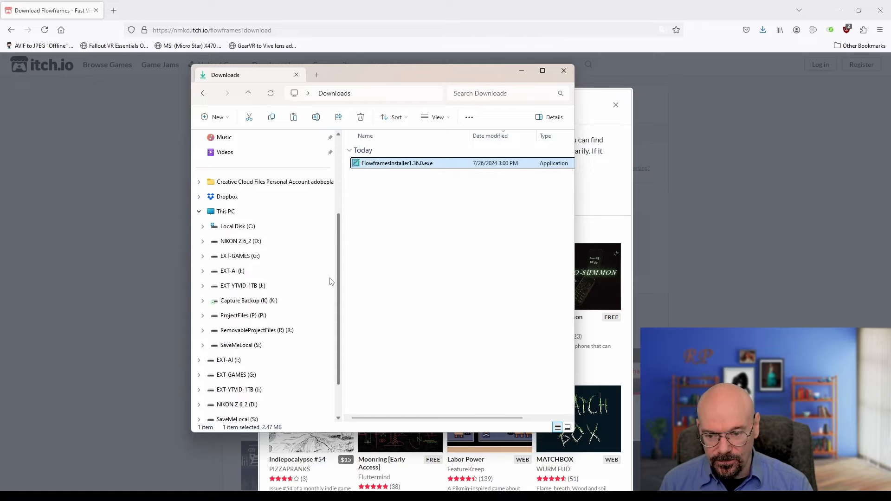
{"action": "left_click", "coordinate": [232, 302]}
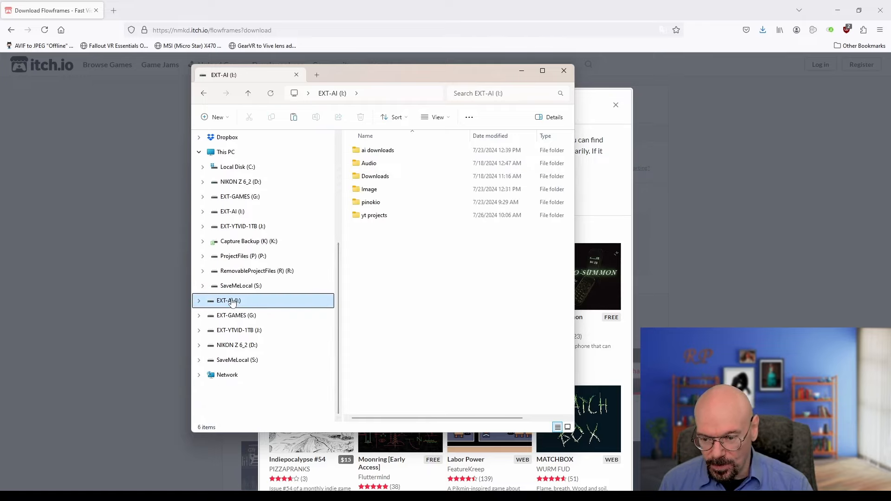
{"action": "right_click", "coordinate": [398, 260]}
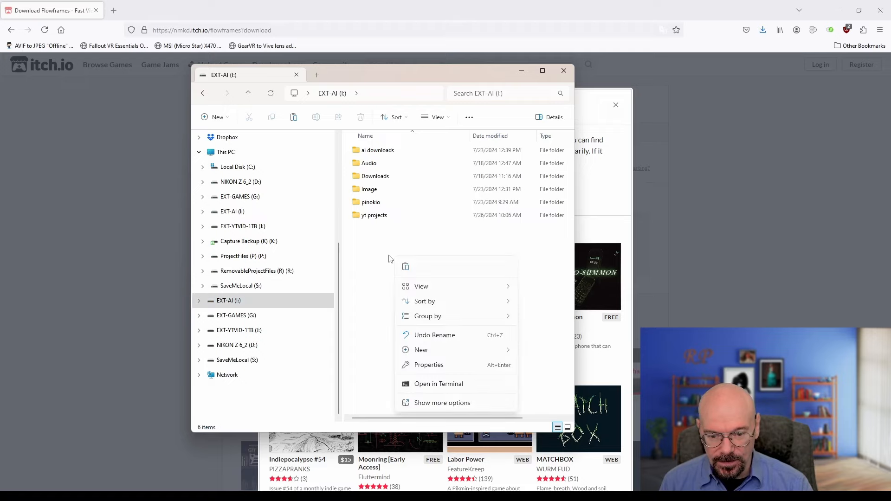
{"action": "mouse_move", "coordinate": [478, 350]}
{"action": "left_click", "coordinate": [548, 352]}
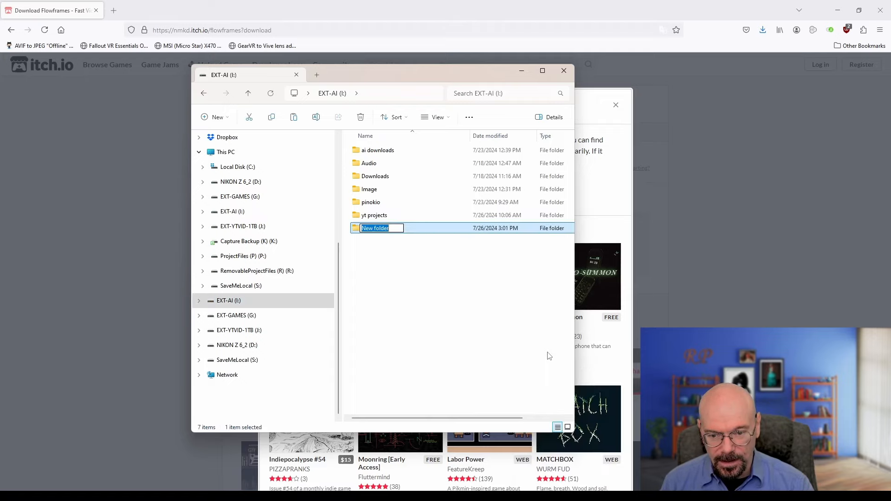
{"action": "type", "text": "Flowframes"}
{"action": "key", "text": "Return"}
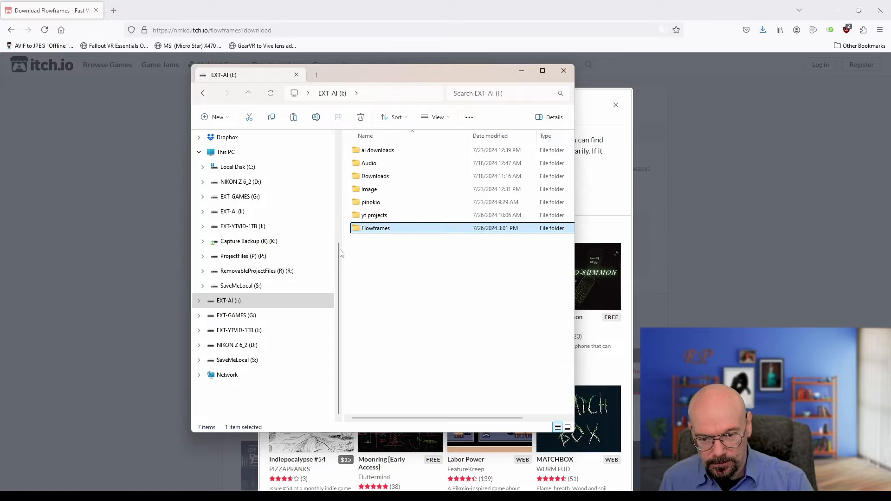
Paste the cut installer into the Flowframes folder
{"action": "double_click", "coordinate": [387, 228]}
{"action": "right_click", "coordinate": [432, 218]}
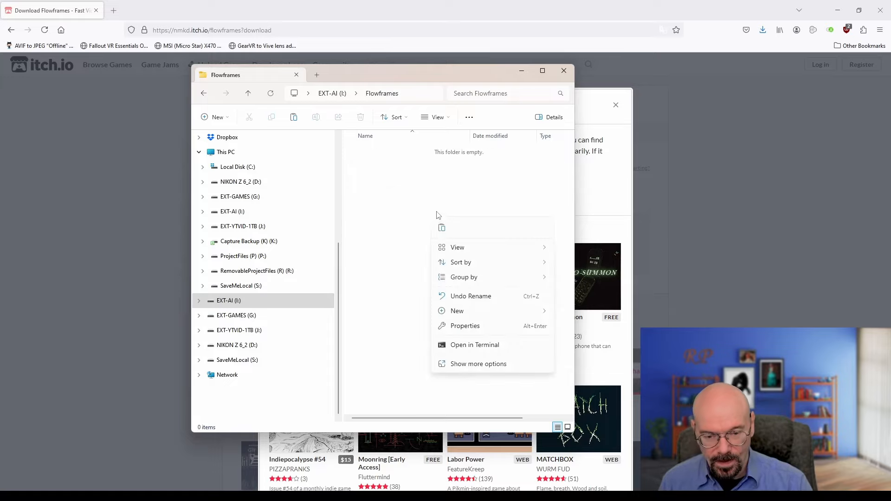
{"action": "left_click", "coordinate": [442, 228]}
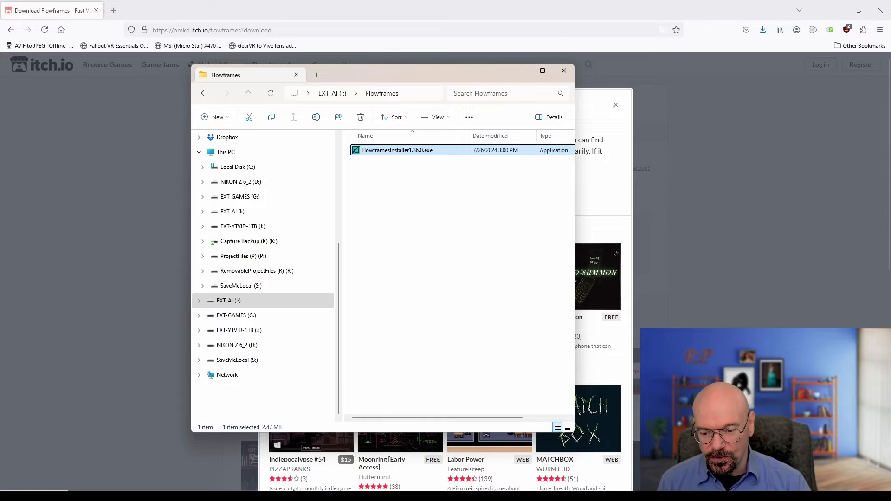
Search Windows for the restore point setting and open its System Protection properties
{"action": "left_click", "coordinate": [295, 490]}
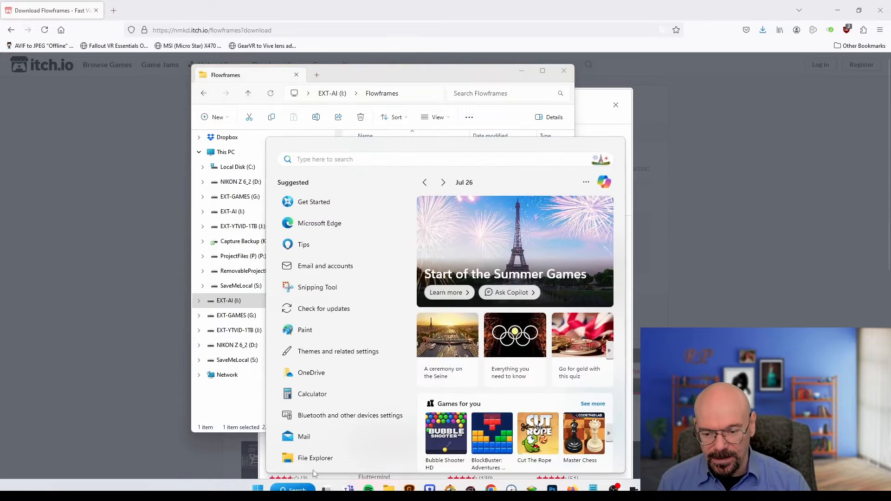
{"action": "type", "text": "create "}
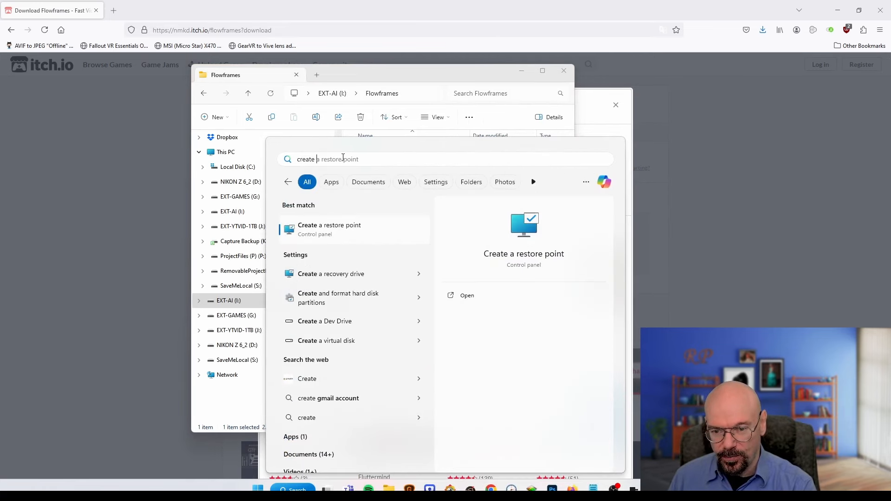
{"action": "type", "text": "a restore pointrestor"}
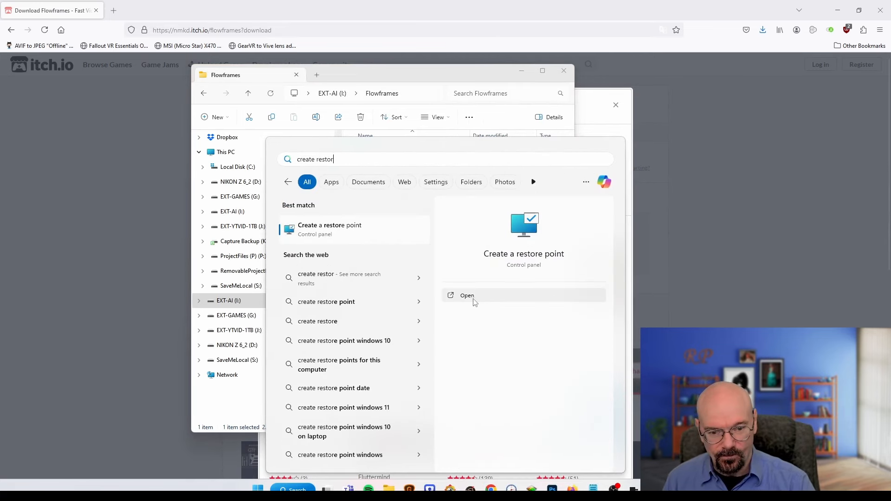
{"action": "left_click", "coordinate": [467, 296]}
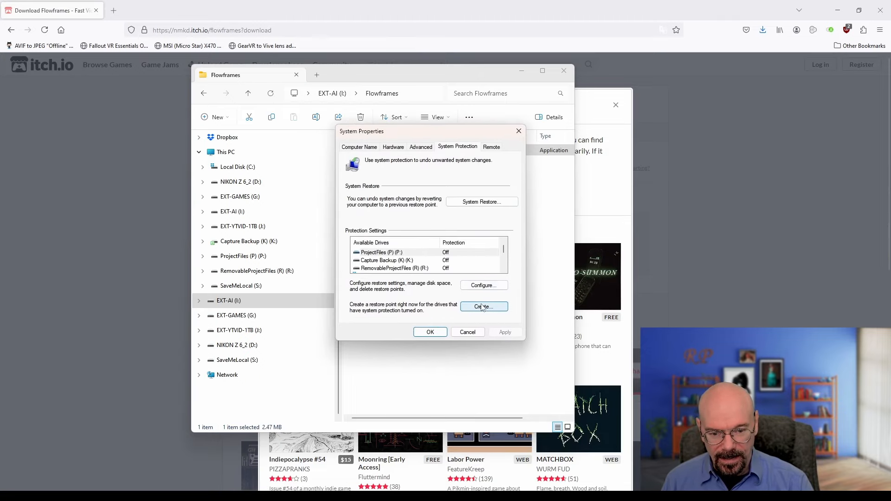
Create a restore point described as "b4 flowframes" and close System Properties
{"action": "left_click", "coordinate": [477, 308]}
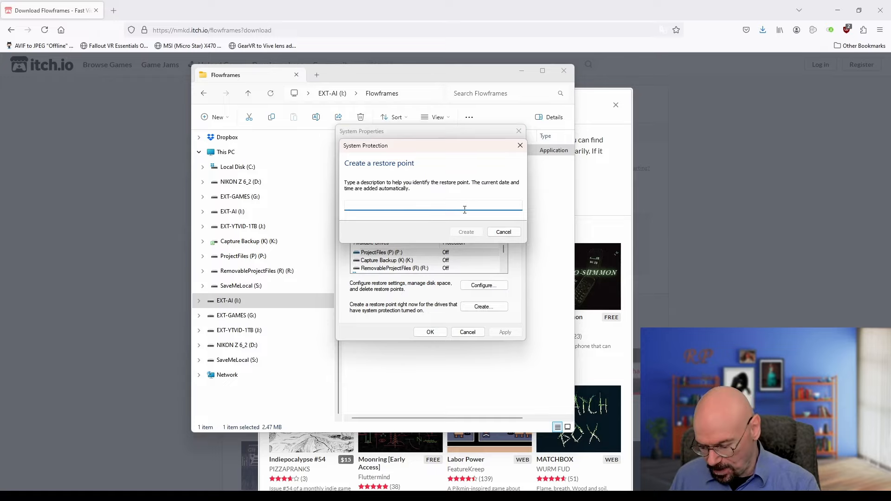
{"action": "type", "text": "b4 "}
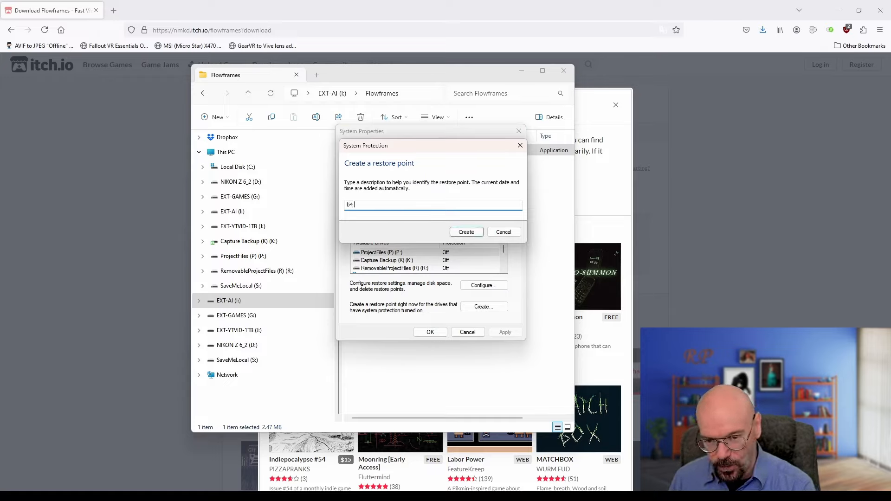
{"action": "type", "text": "flowframes"}
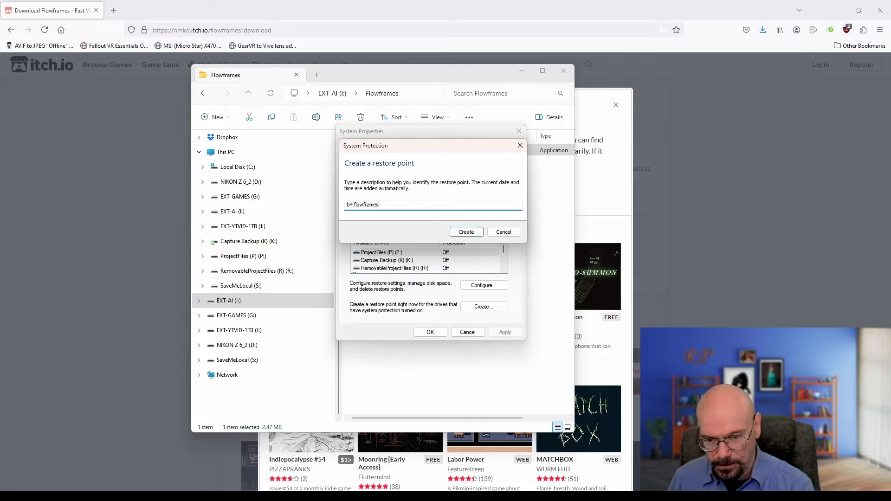
{"action": "left_click", "coordinate": [467, 233]}
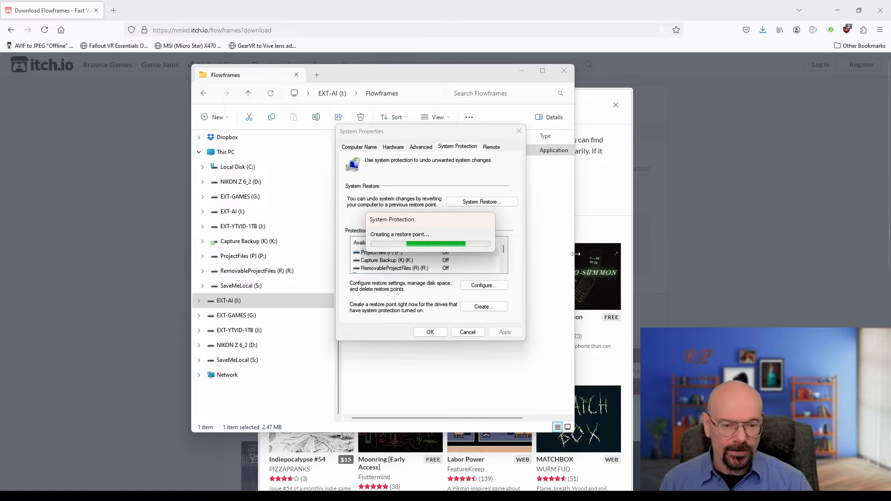
{"action": "left_click", "coordinate": [494, 245]}
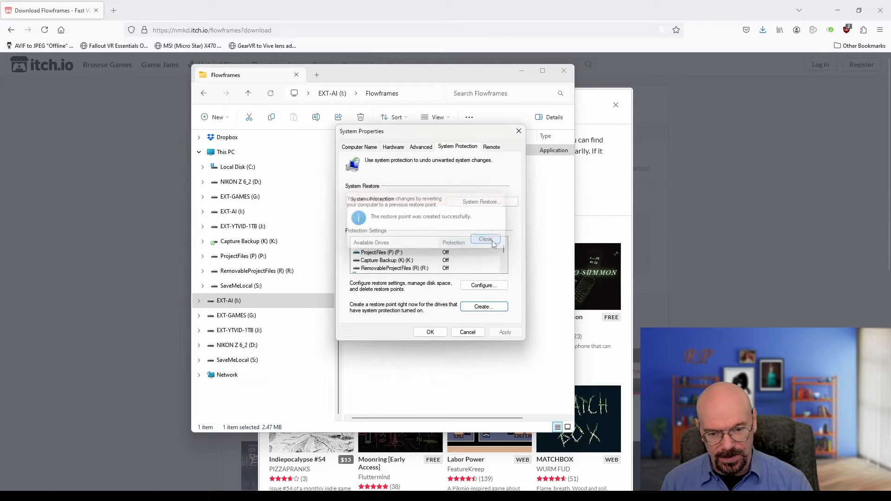
{"action": "left_click", "coordinate": [430, 332]}
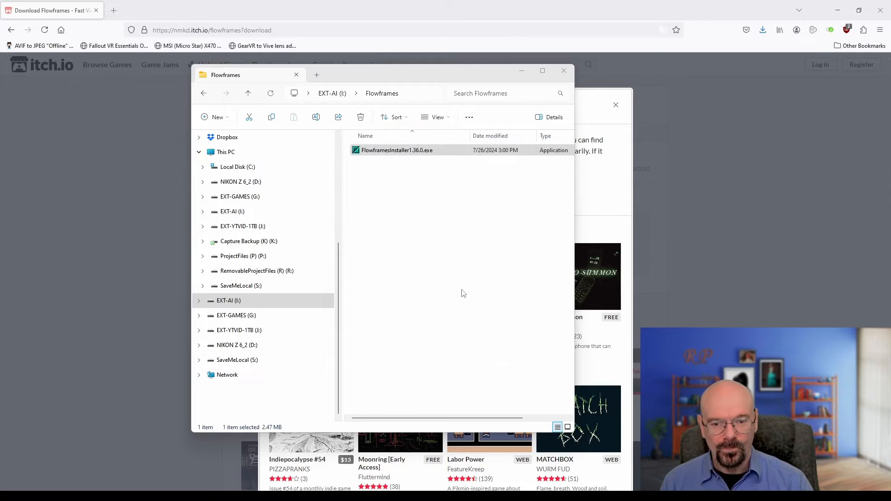
Run FlowframesInstaller1.36.0.exe and set a custom installation folder, the Flowframes folder on the EXT-AI (I:) drive
{"action": "left_click", "coordinate": [401, 151]}
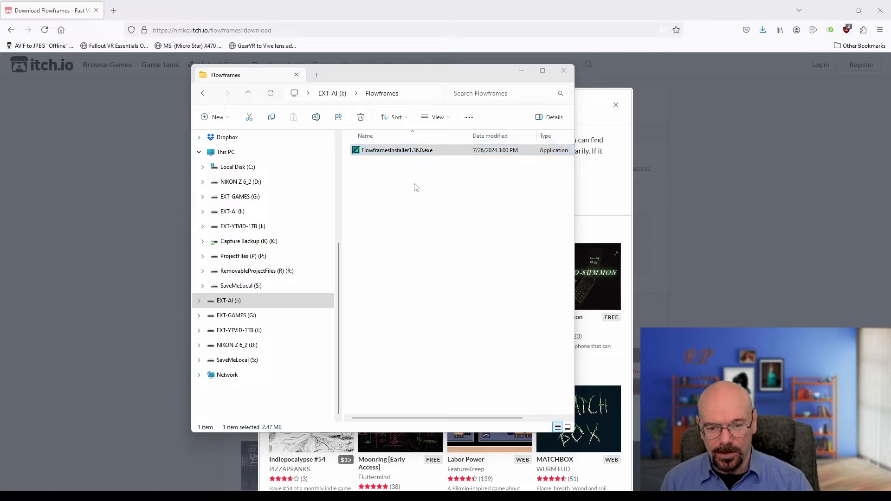
{"action": "double_click", "coordinate": [397, 151]}
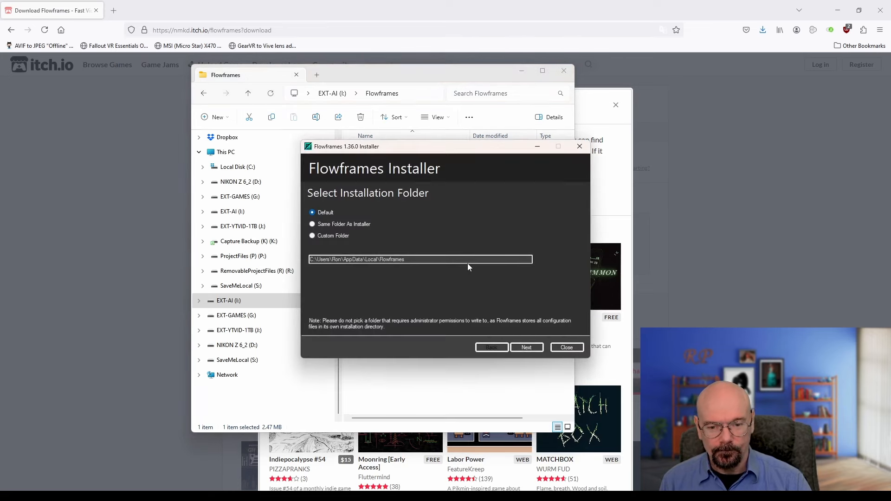
{"action": "left_click", "coordinate": [332, 238]}
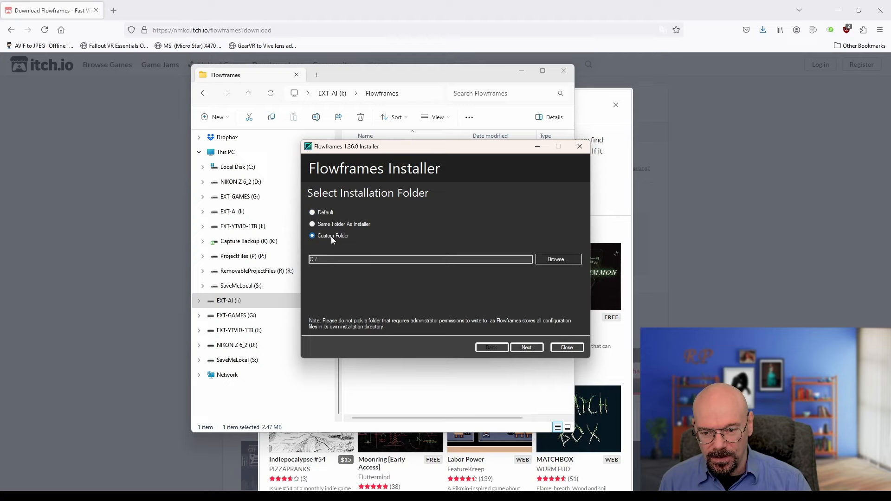
{"action": "left_click", "coordinate": [552, 260]}
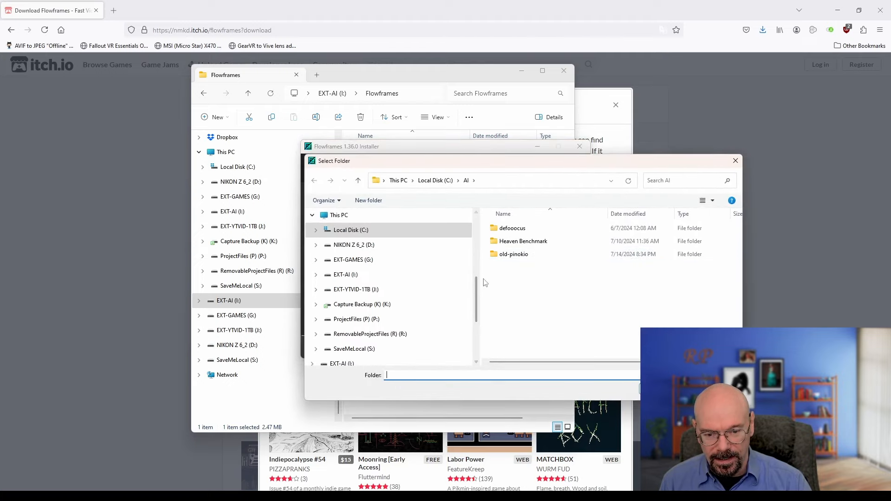
{"action": "scroll", "coordinate": [409, 297], "scroll_direction": "down", "scroll_amount": 3}
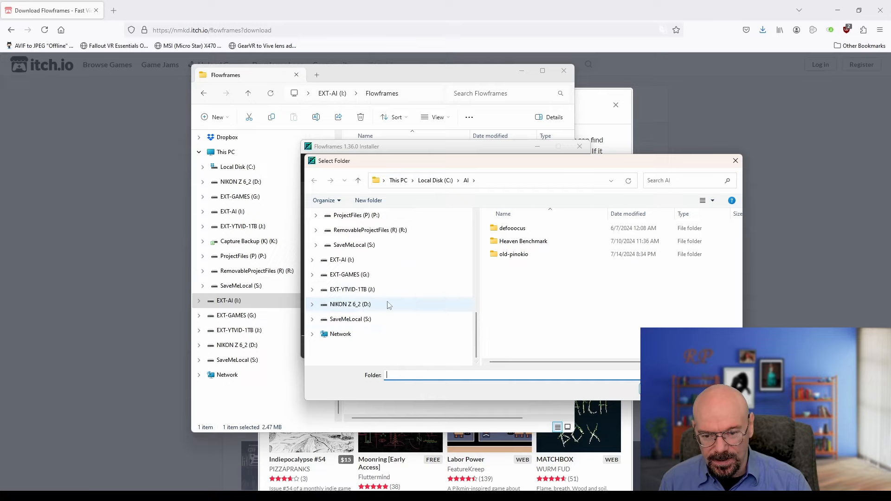
{"action": "left_click", "coordinate": [358, 261]}
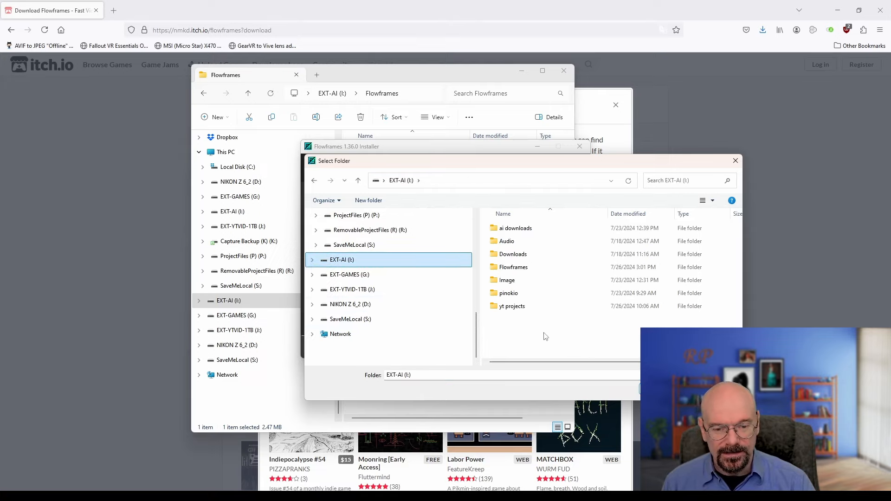
{"action": "double_click", "coordinate": [525, 268]}
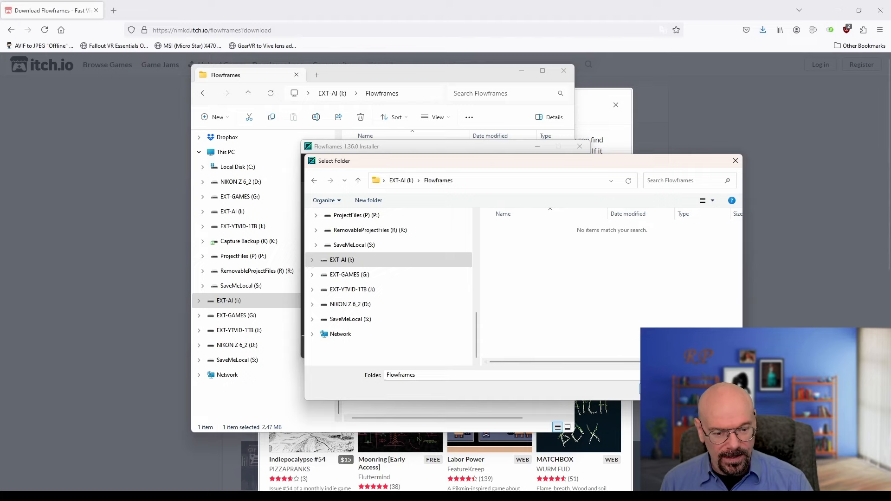
{"action": "left_click", "coordinate": [664, 389]}
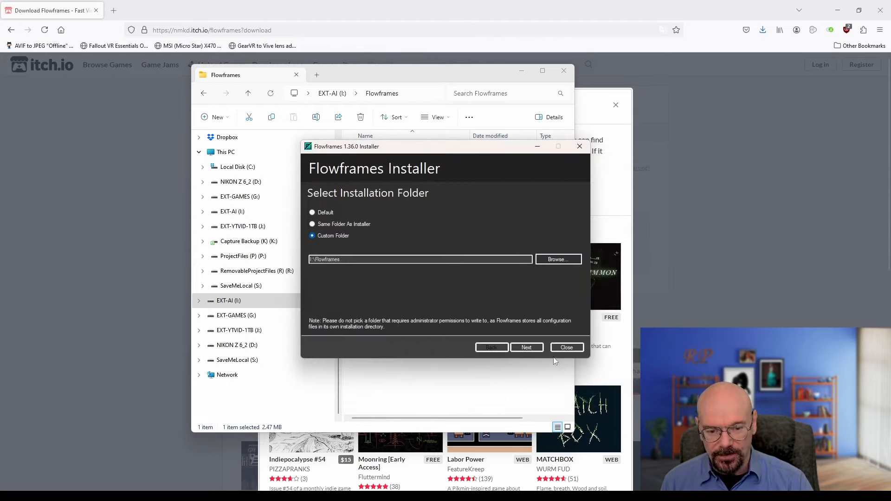
{"action": "left_click", "coordinate": [526, 347]}
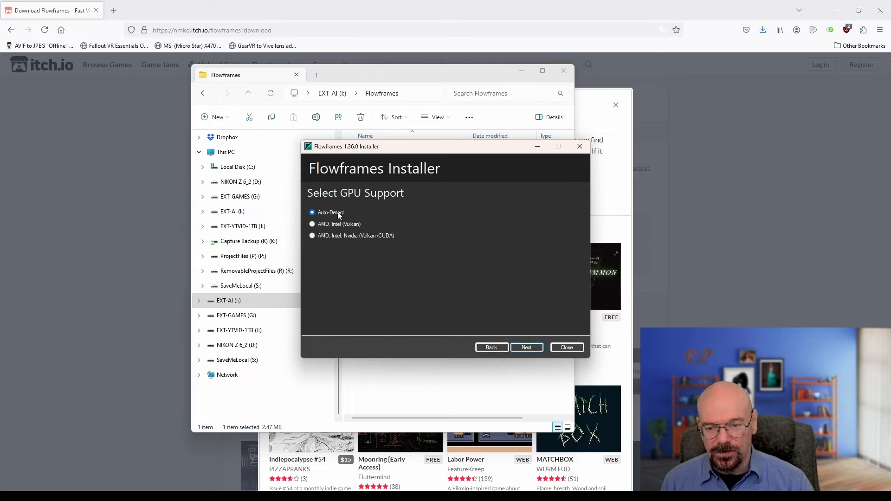
Choose Vulkan+CUDA GPU support and the embedded Python runtime with the PyTorch version for RTX 30 Series and older
{"action": "left_click", "coordinate": [346, 238]}
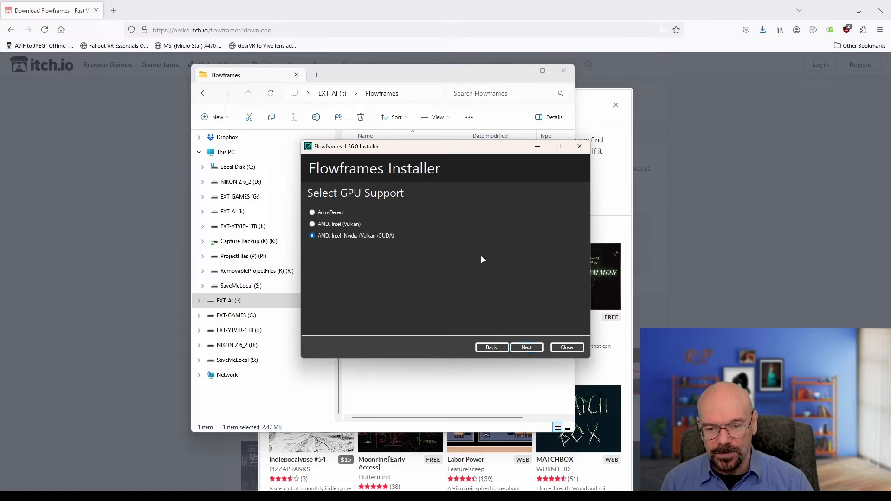
{"action": "left_click", "coordinate": [527, 349]}
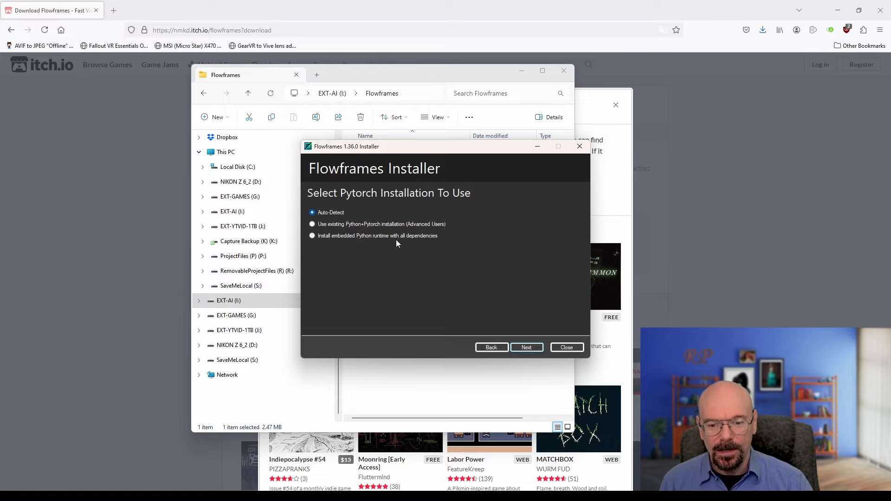
{"action": "left_click", "coordinate": [366, 237]}
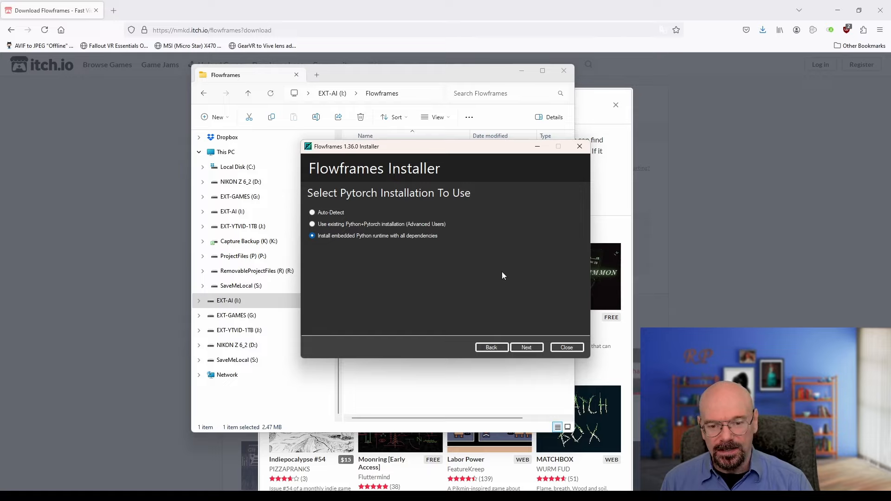
{"action": "left_click", "coordinate": [528, 348]}
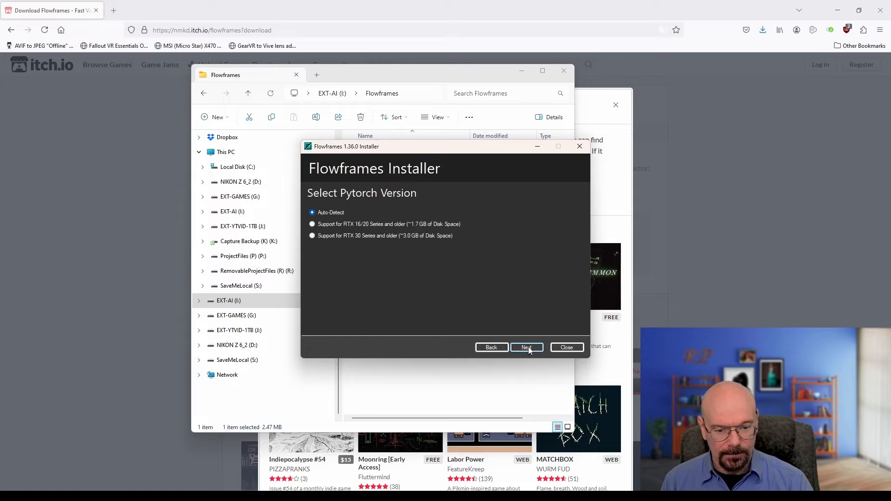
{"action": "left_click", "coordinate": [350, 237]}
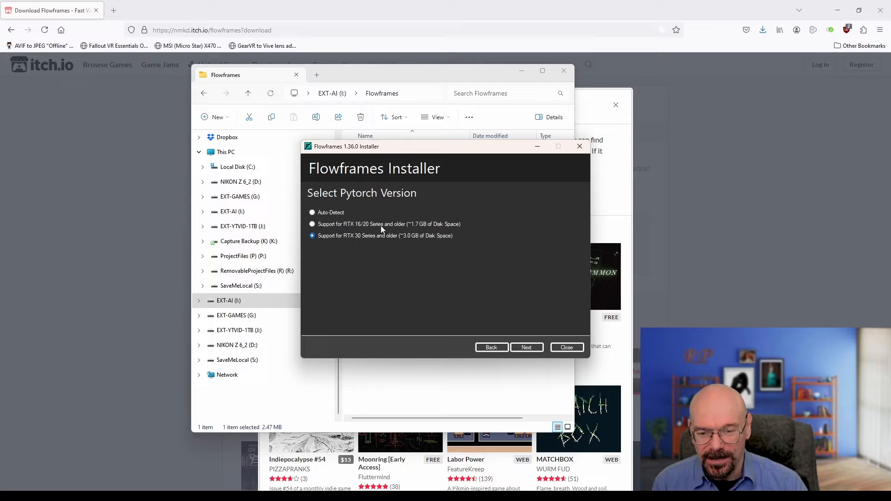
{"action": "left_click", "coordinate": [527, 348]}
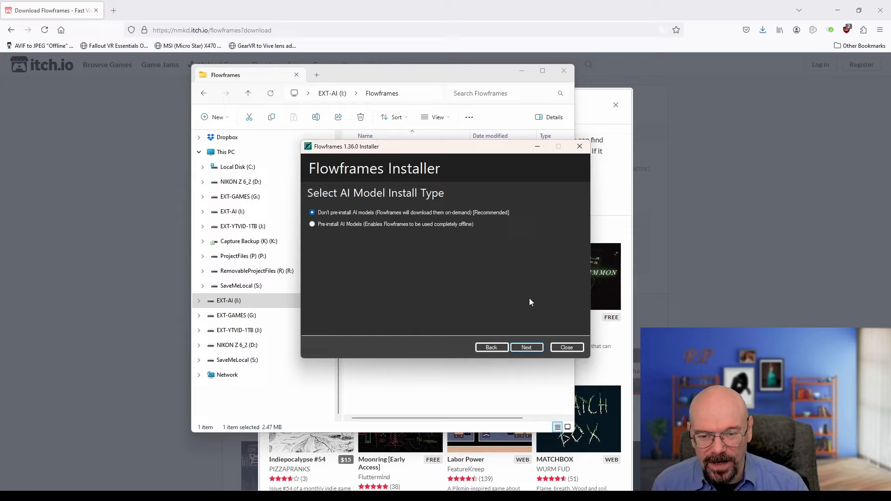
Install Flowframes with the AI models pre-installed, downloading the RIFE CUDA, RIFE NCNN, DAIN NCNN, FLAVR CUDA and XVFI CUDA model files
{"action": "left_click", "coordinate": [360, 224]}
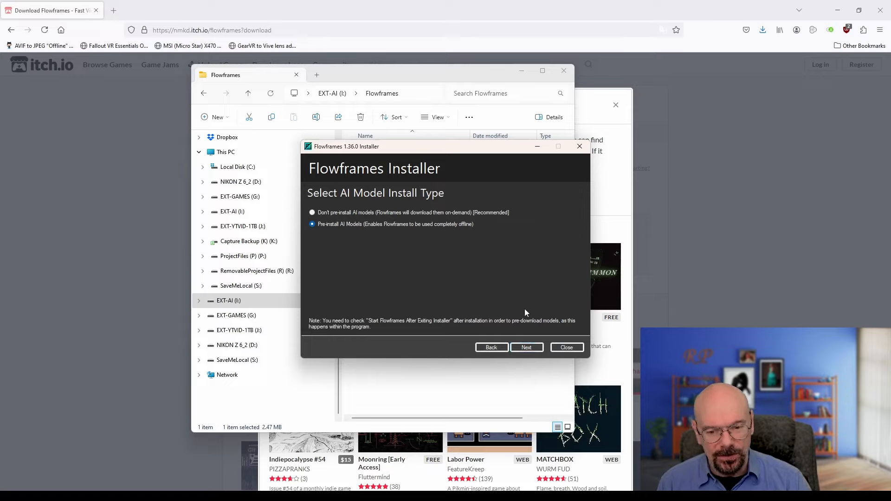
{"action": "left_click", "coordinate": [527, 348]}
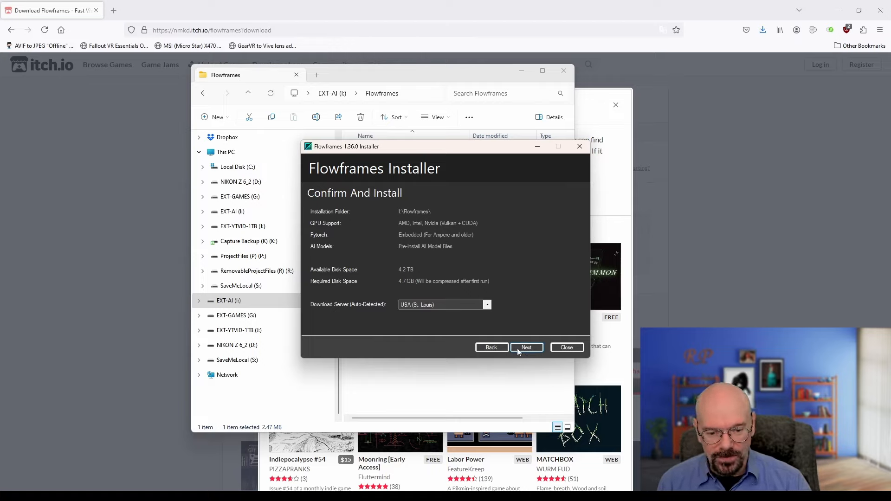
{"action": "left_click", "coordinate": [527, 349]}
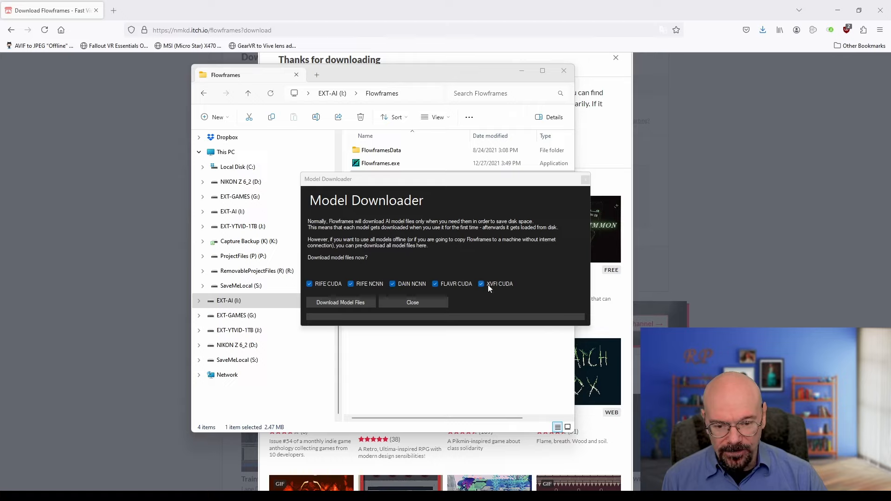
{"action": "left_click", "coordinate": [357, 303]}
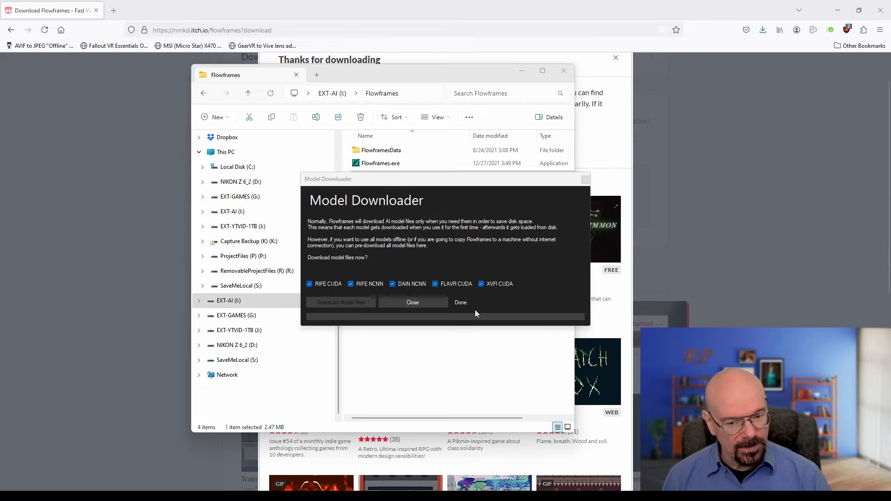
{"action": "left_click", "coordinate": [433, 305]}
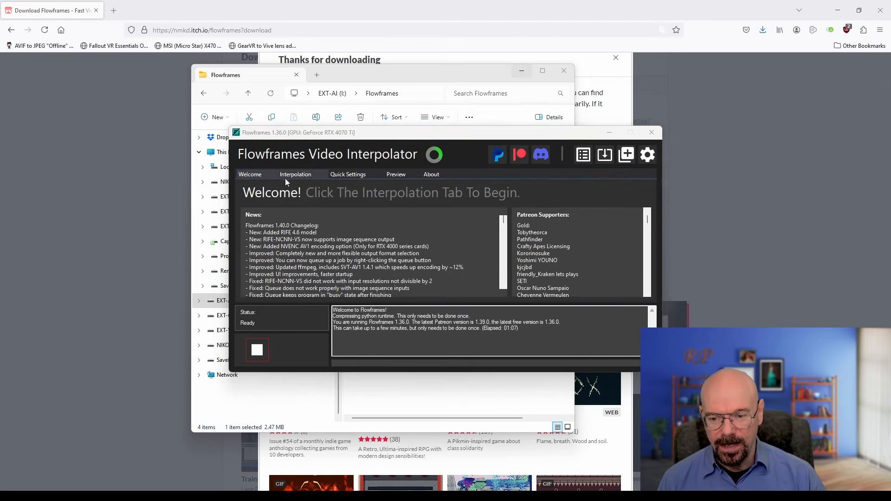
Set the interpolation AI to the CUDA/Pytorch implementation of RIFE
{"action": "left_click", "coordinate": [297, 176]}
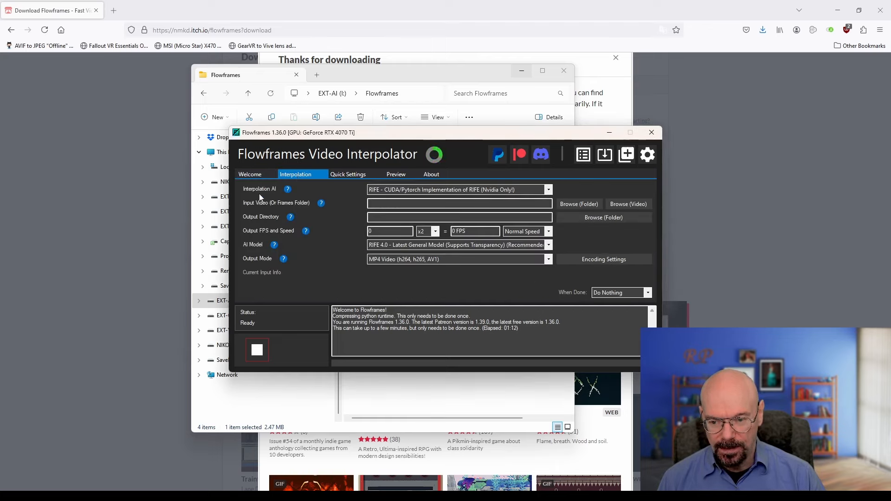
{"action": "left_click", "coordinate": [552, 190]}
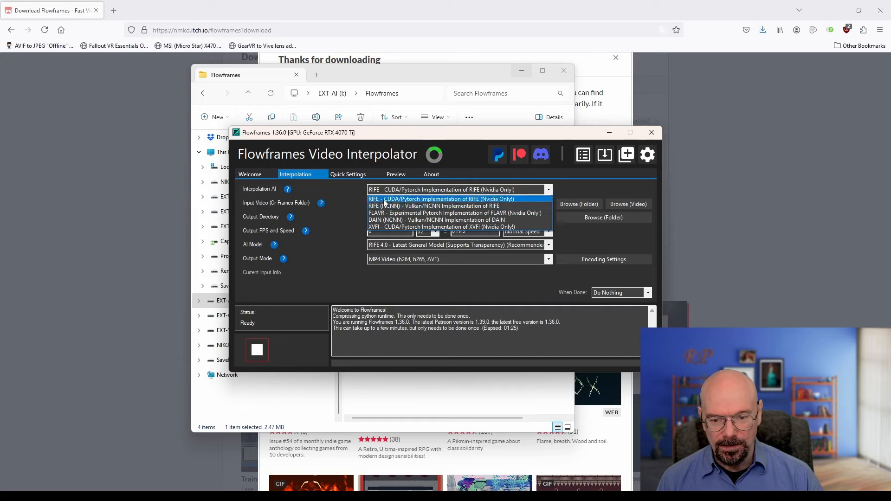
{"action": "left_click", "coordinate": [528, 198]}
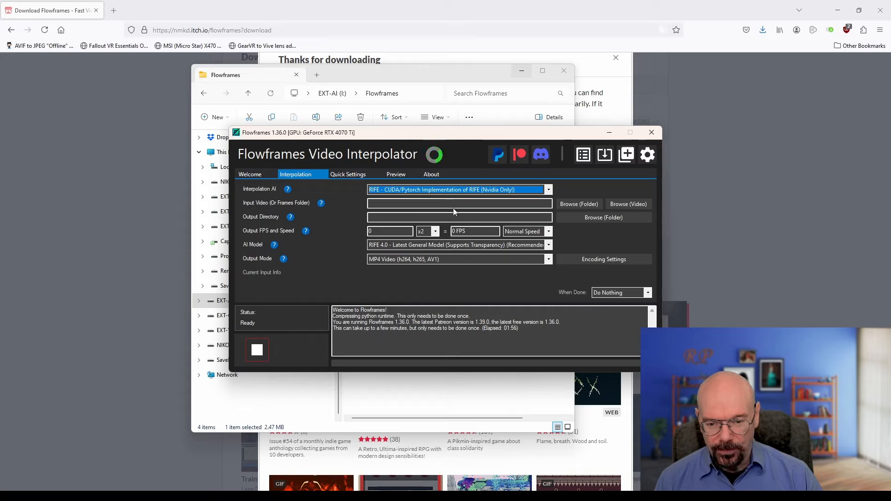
Set the MP4/MKV video encoder to h265 NVENC in the encoding settings
{"action": "left_click", "coordinate": [612, 261]}
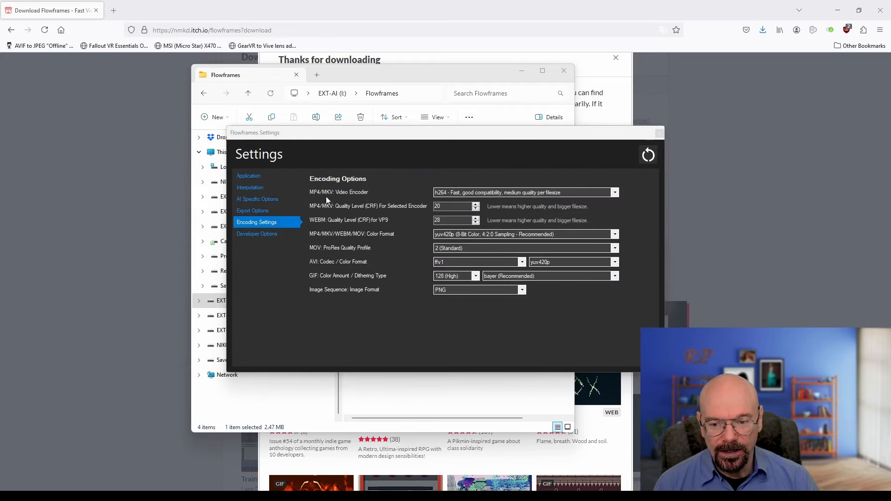
{"action": "left_click", "coordinate": [577, 190]}
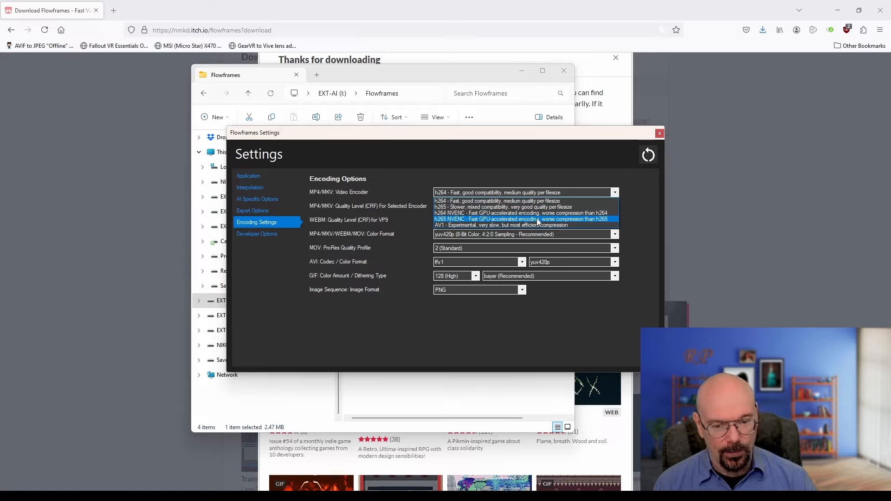
{"action": "left_click", "coordinate": [538, 220]}
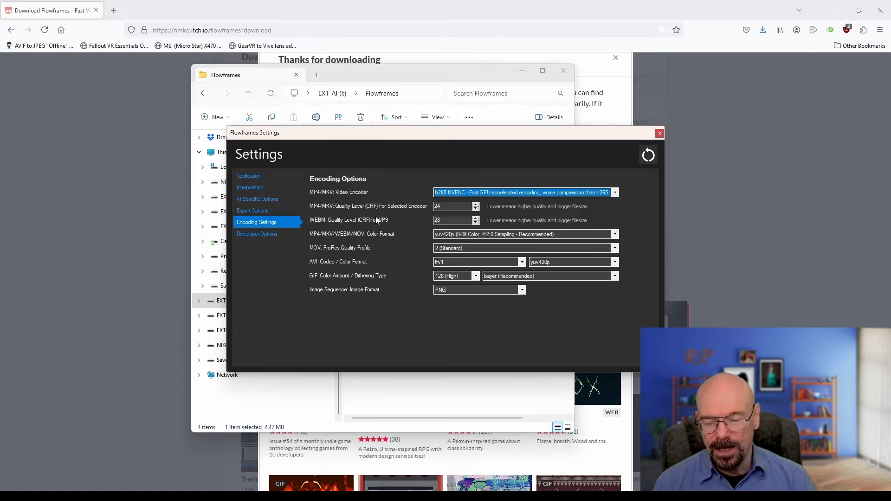
Review the AI specific, interpolation and application settings, keeping auto-encode backups disabled, and close the settings
{"action": "left_click", "coordinate": [287, 200]}
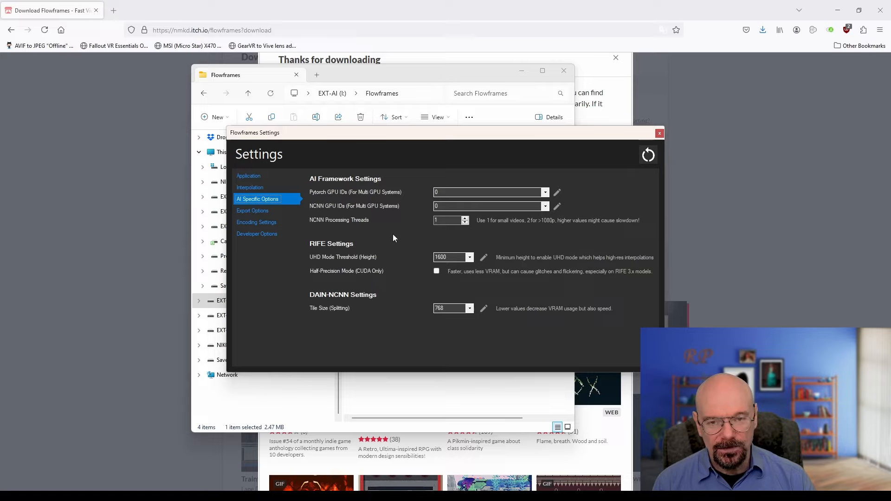
{"action": "left_click", "coordinate": [279, 192]}
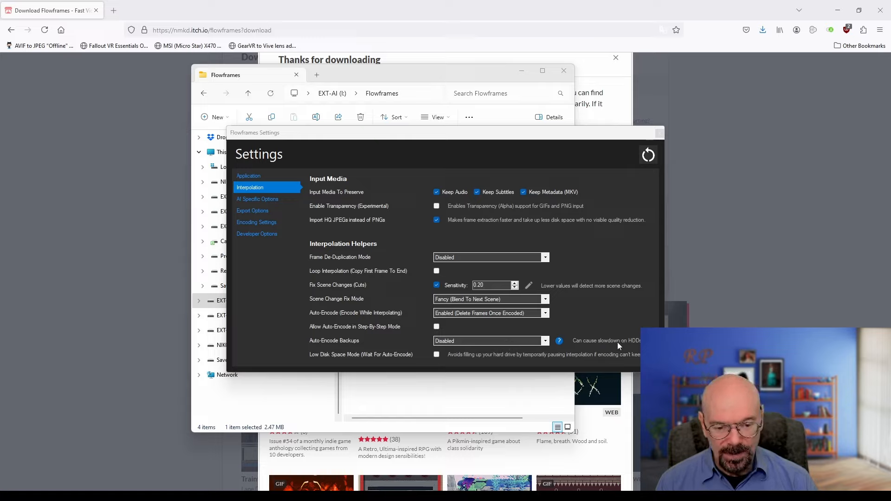
{"action": "left_click", "coordinate": [500, 343]}
{"action": "left_click", "coordinate": [488, 350]}
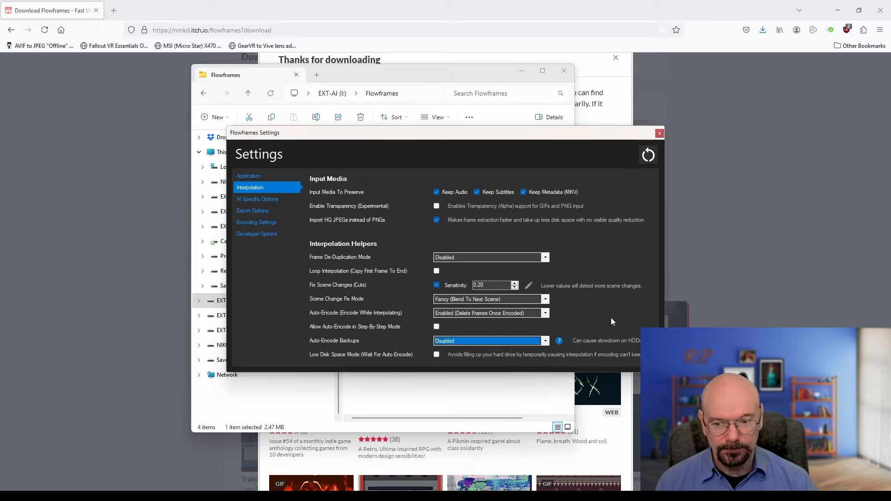
{"action": "left_click", "coordinate": [259, 178]}
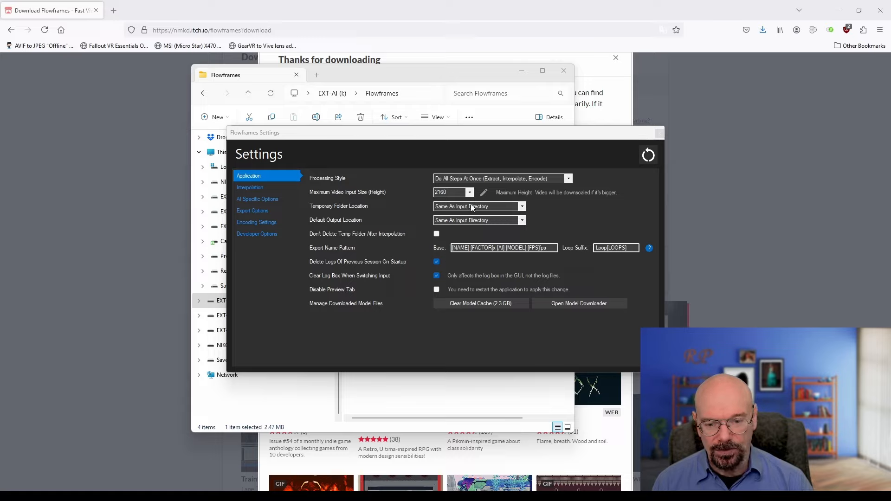
{"action": "left_click", "coordinate": [660, 134]}
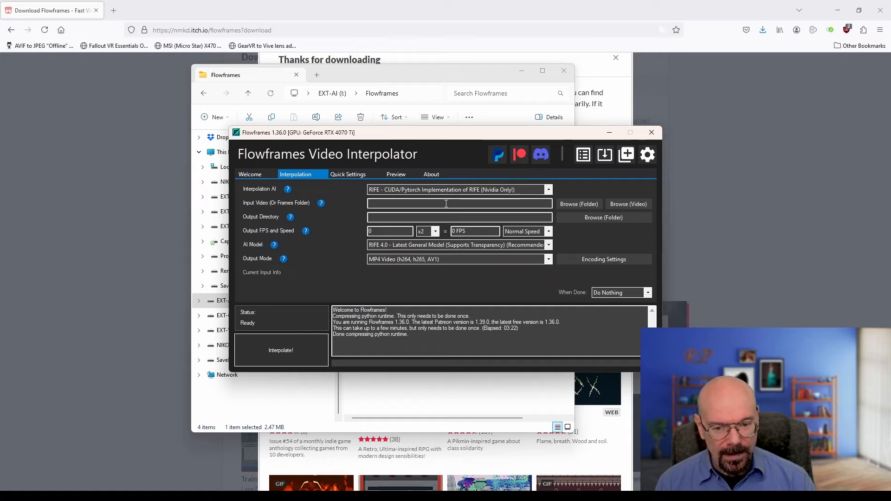
Load philosophy.mp4 from the hallo improving video project's video folder as the input video and open its source frame rate for editing
{"action": "left_click", "coordinate": [630, 204]}
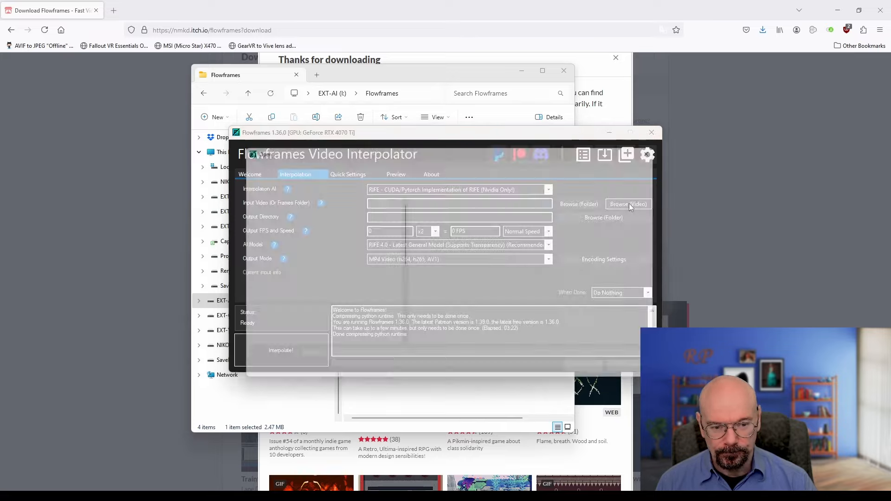
{"action": "left_click", "coordinate": [486, 223]}
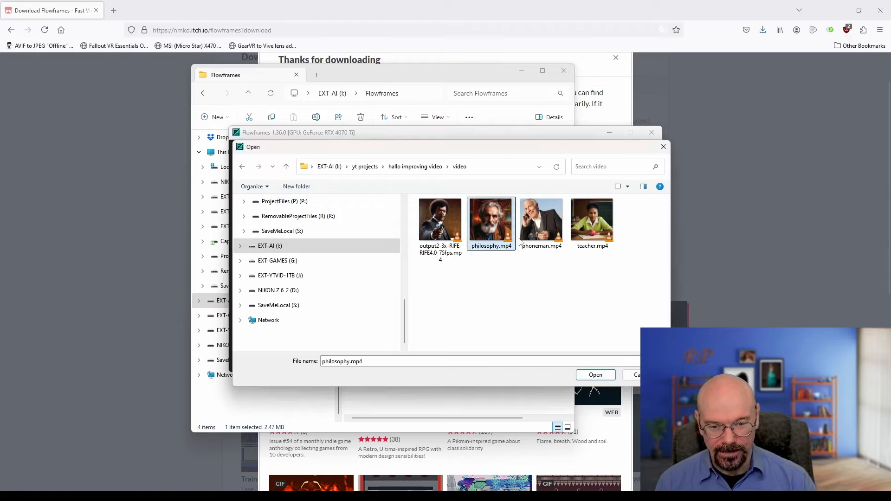
{"action": "left_click", "coordinate": [596, 377]}
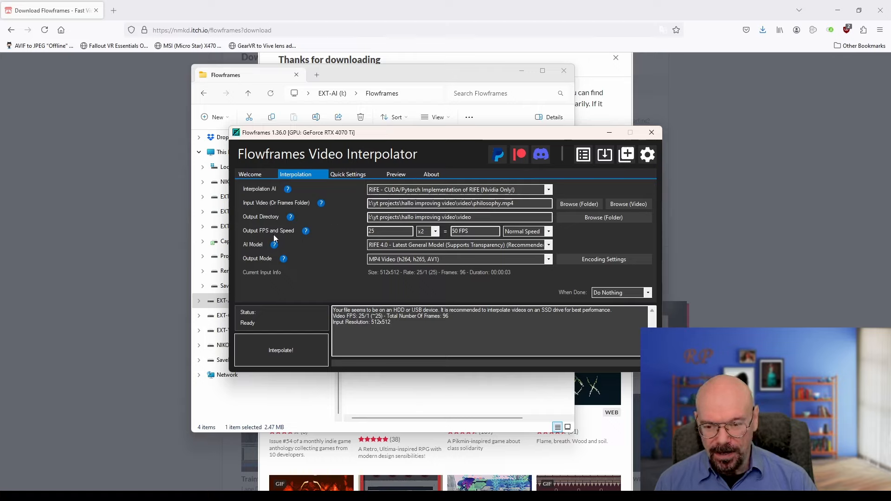
{"action": "left_click", "coordinate": [389, 233]}
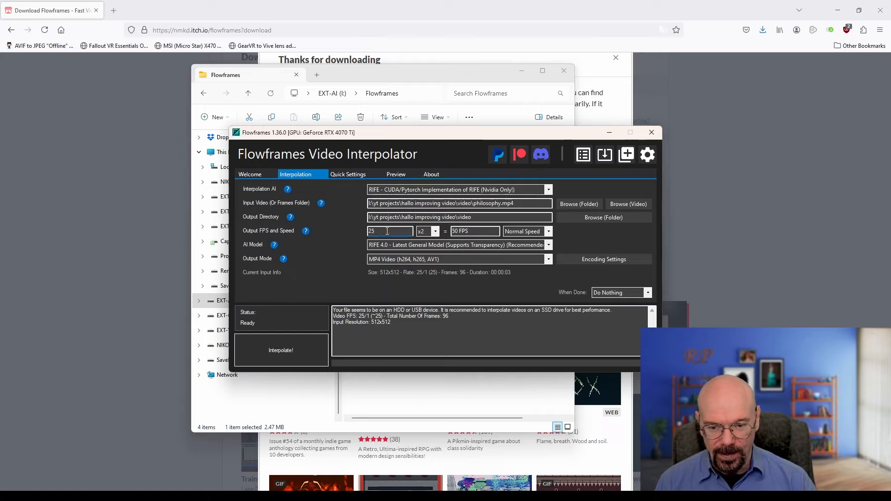
Set the output frame rate multiplier to x4 at normal speed and run the interpolation of philosophy.mp4
{"action": "left_click", "coordinate": [435, 232]}
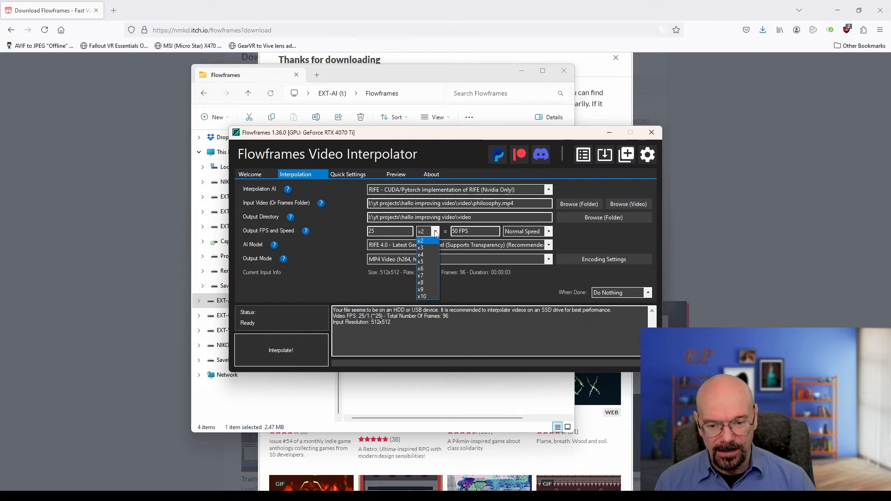
{"action": "left_click", "coordinate": [429, 255]}
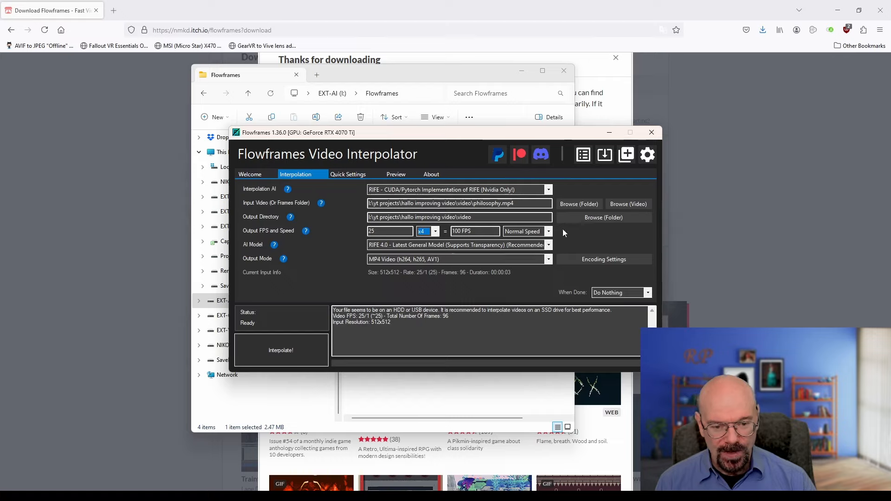
{"action": "left_click", "coordinate": [549, 232]}
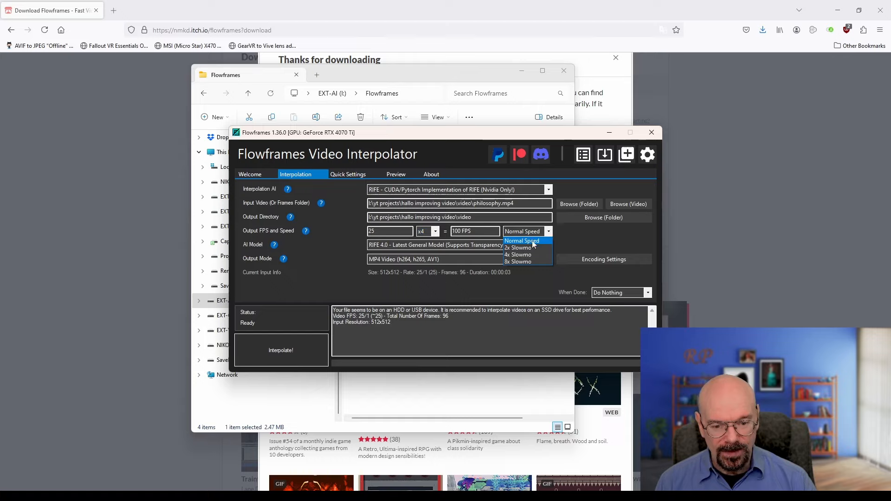
{"action": "left_click", "coordinate": [536, 241]}
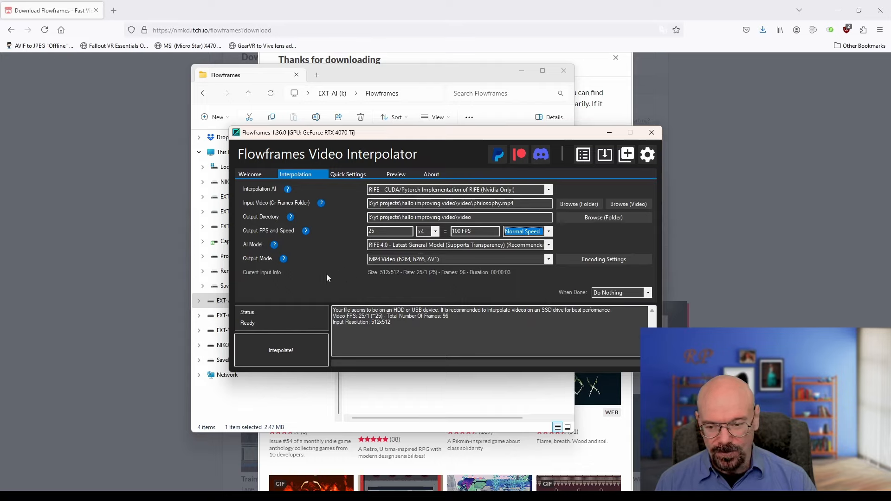
{"action": "left_click", "coordinate": [294, 349]}
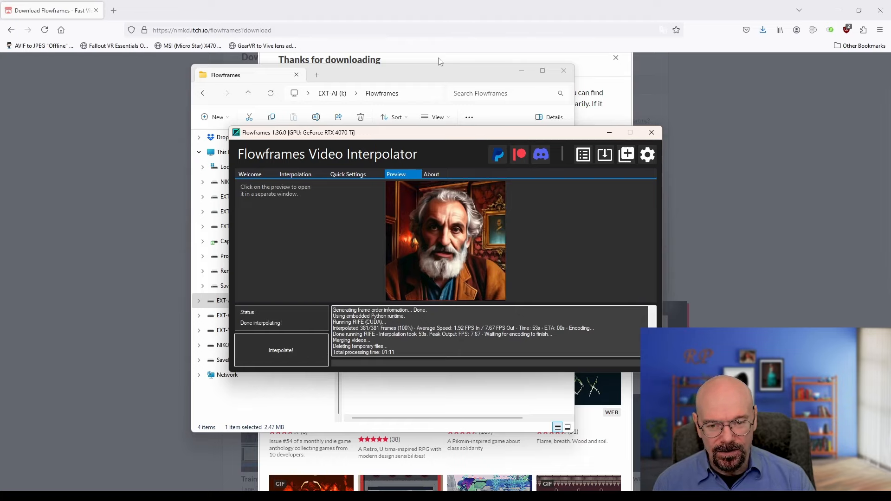
Switch to File Explorer and open the video folder of the hallo improving video project under yt projects on the EXT-AI drive
{"action": "left_click", "coordinate": [438, 76]}
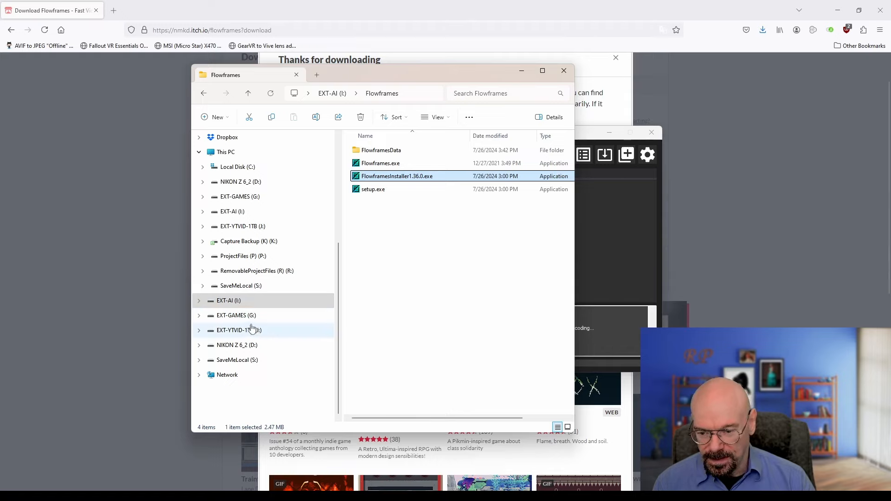
{"action": "left_click", "coordinate": [245, 301]}
{"action": "double_click", "coordinate": [374, 228]}
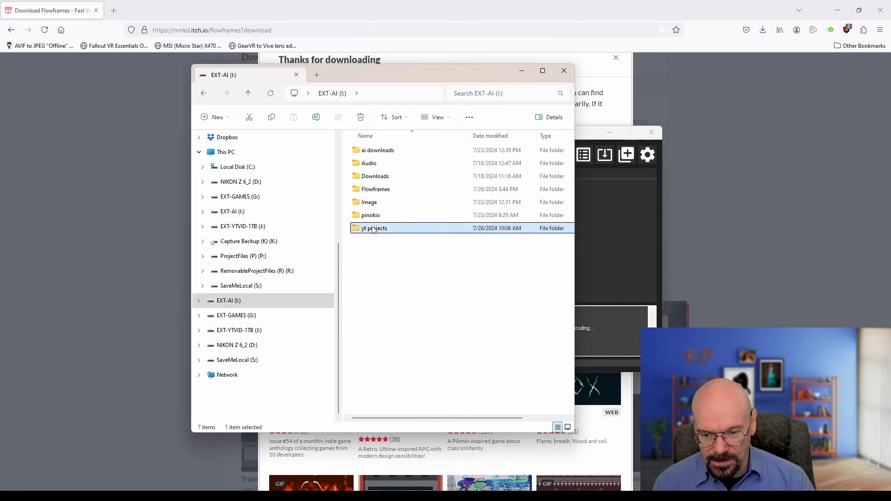
{"action": "left_click", "coordinate": [395, 151]}
{"action": "double_click", "coordinate": [395, 152]}
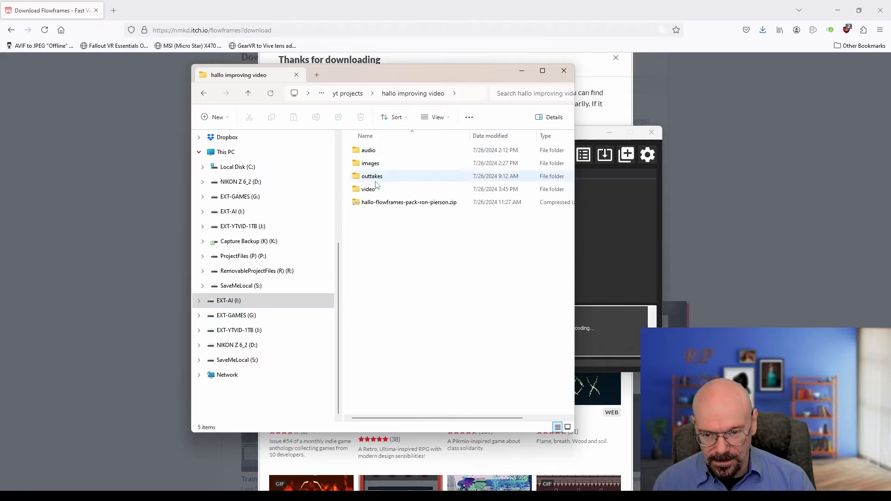
{"action": "left_click", "coordinate": [374, 191]}
{"action": "double_click", "coordinate": [375, 191]}
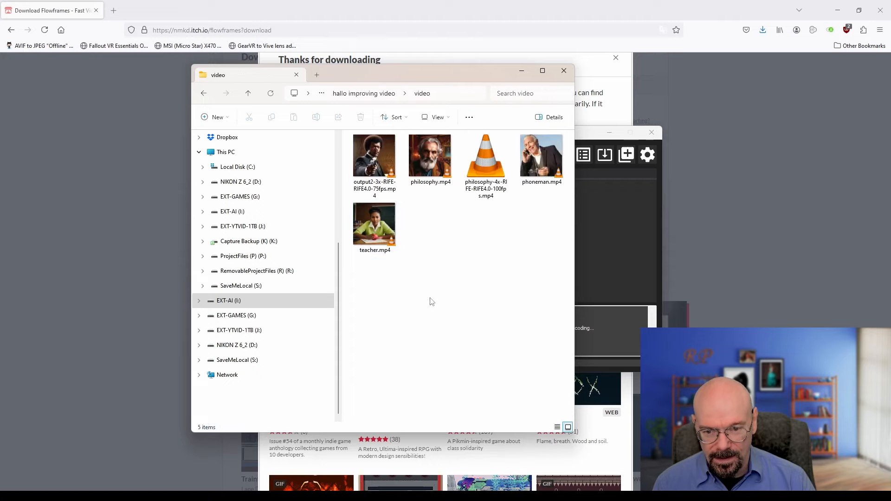
Play philosophy-4x-RIFE-RIFE4.0-100fps.mp4 and the original philosophy.mp4 several times to compare their motion
{"action": "double_click", "coordinate": [484, 166]}
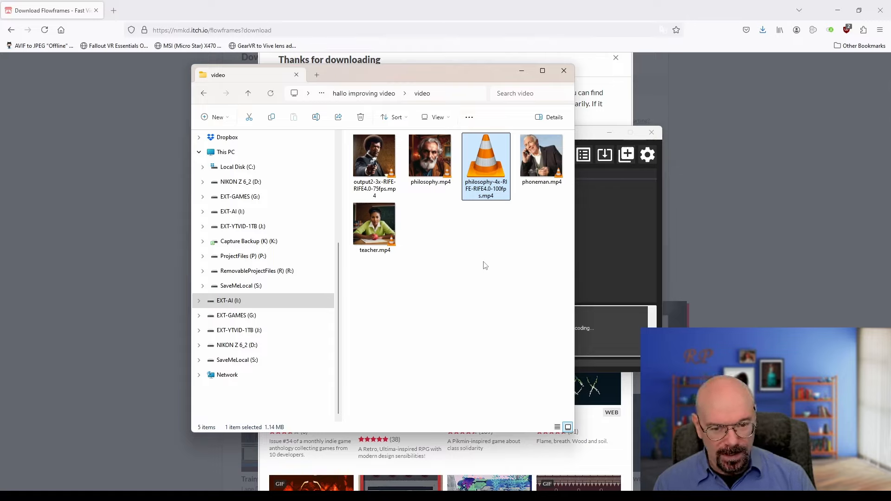
{"action": "double_click", "coordinate": [429, 160]}
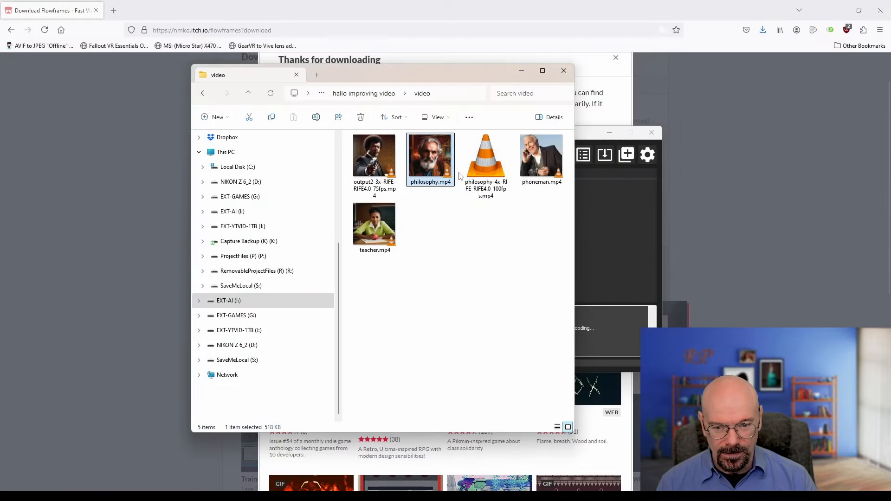
{"action": "double_click", "coordinate": [433, 159]}
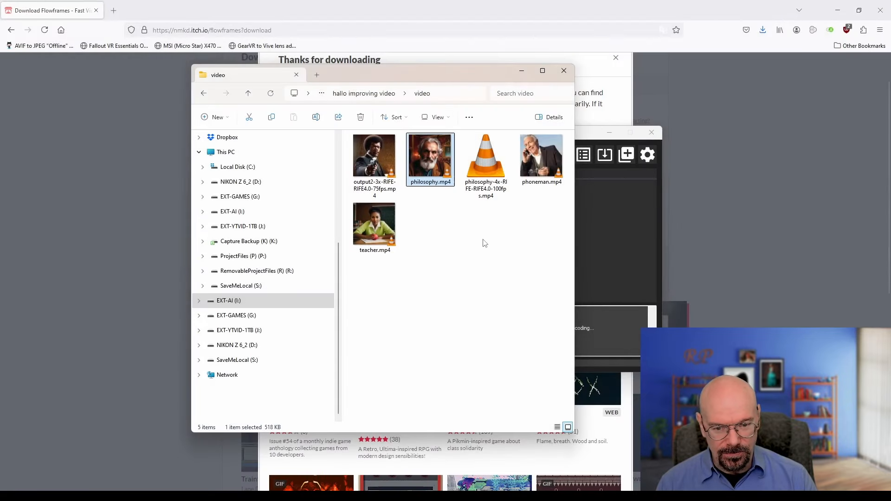
{"action": "mouse_move", "coordinate": [486, 169]}
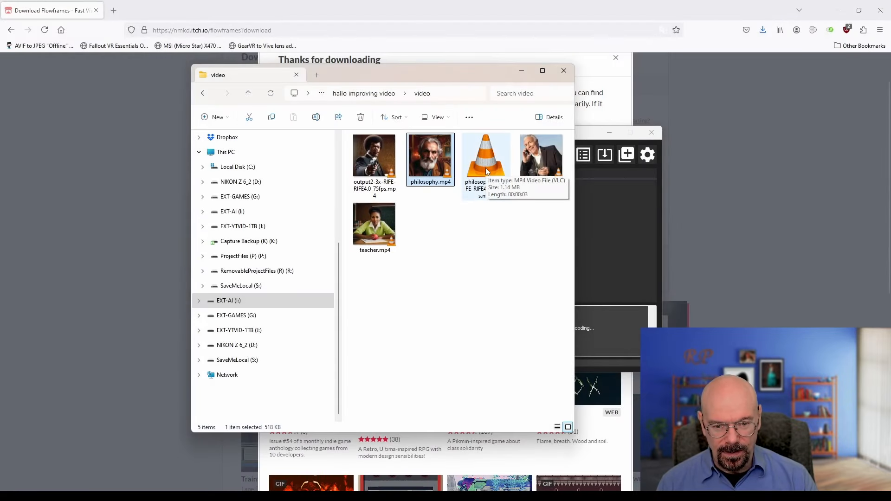
{"action": "left_click", "coordinate": [485, 174]}
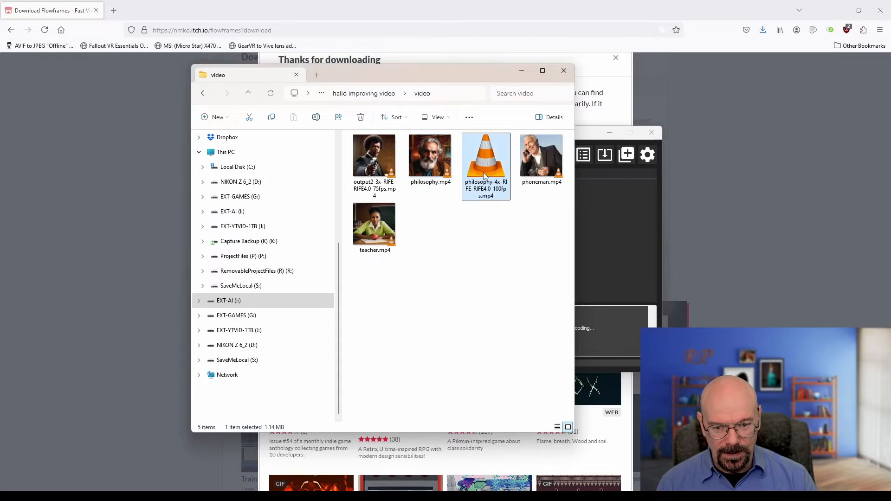
{"action": "double_click", "coordinate": [484, 175]}
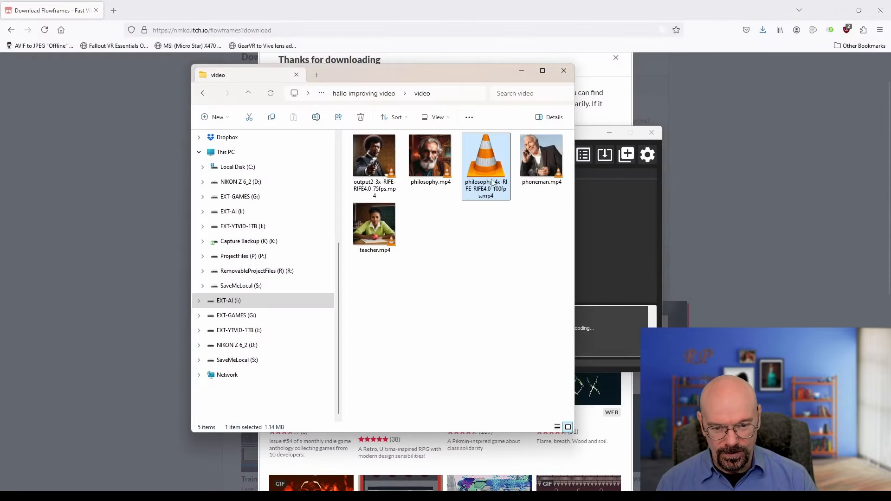
{"action": "double_click", "coordinate": [493, 182]}
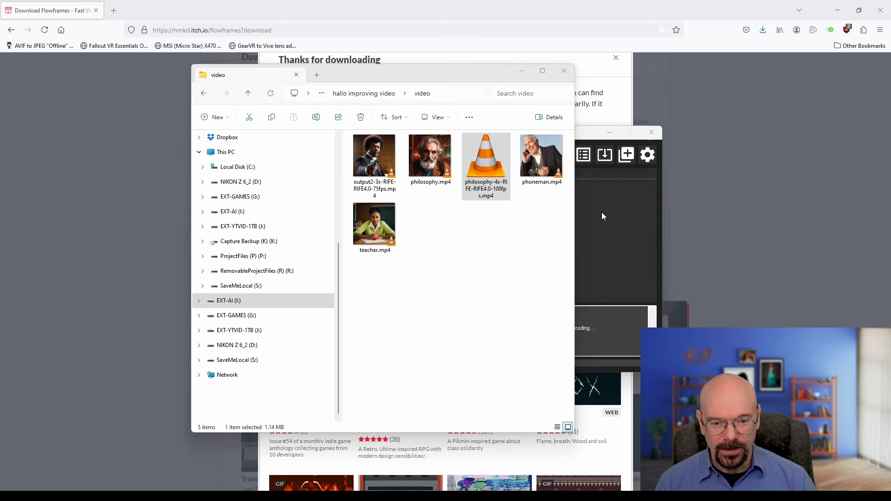
Return to Flowframes, load phoneman.mp4 from the project's video folder as the input video, and interpolate it
{"action": "left_click", "coordinate": [600, 216]}
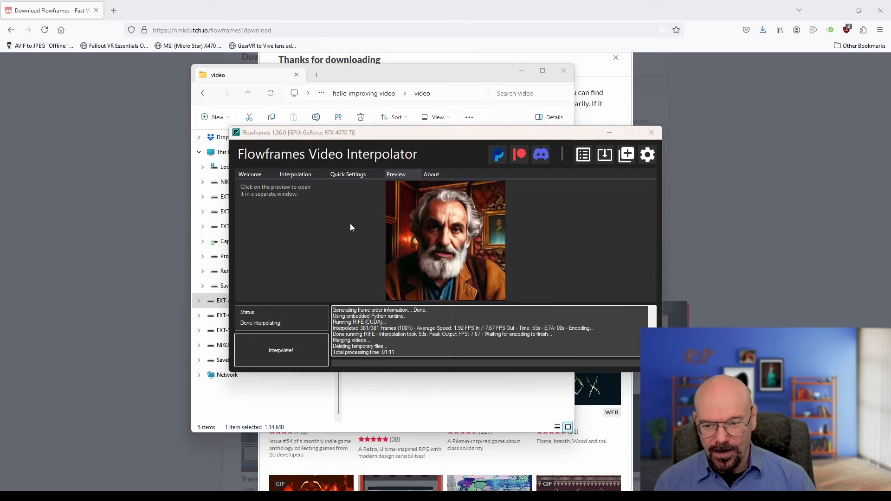
{"action": "left_click", "coordinate": [302, 173]}
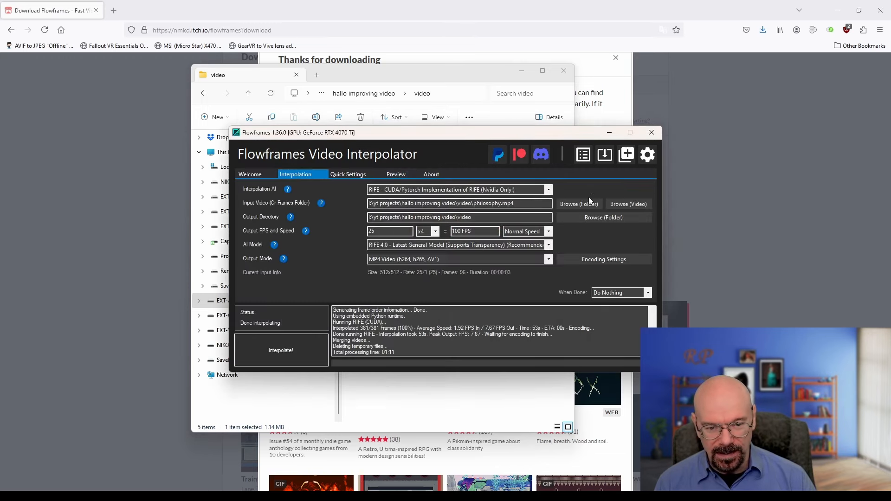
{"action": "left_click", "coordinate": [634, 205]}
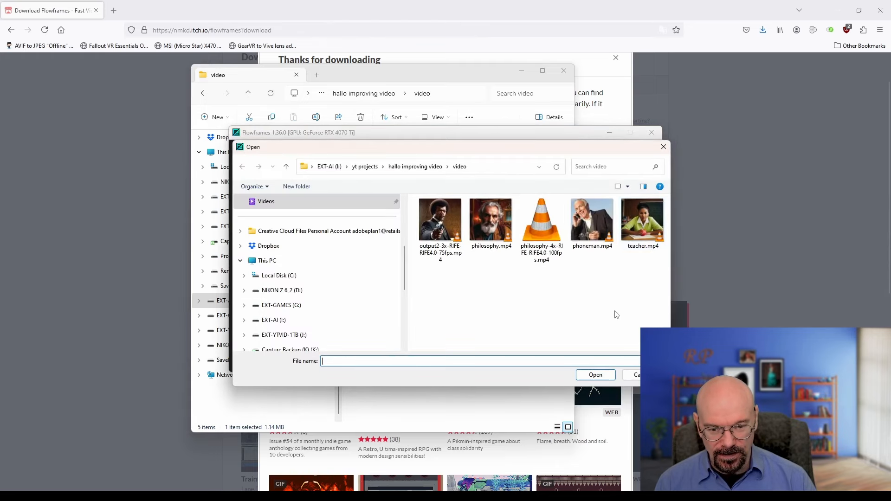
{"action": "left_click", "coordinate": [592, 219]}
{"action": "left_click", "coordinate": [596, 375]}
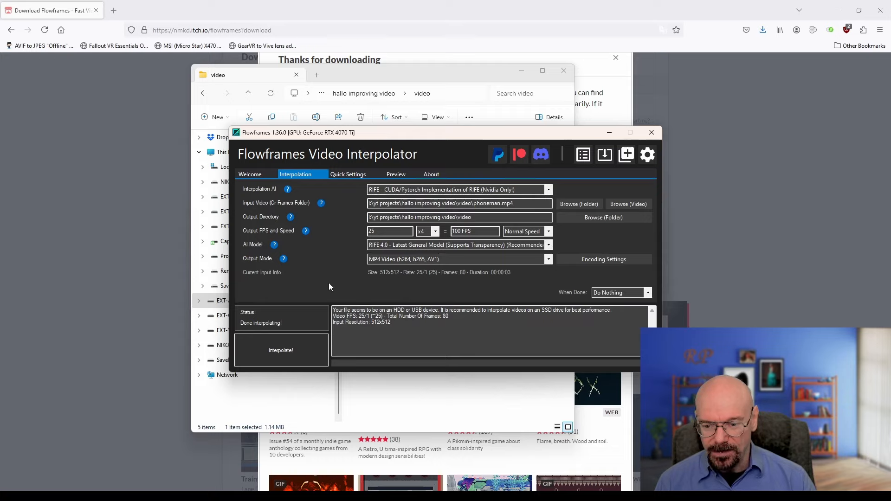
{"action": "left_click", "coordinate": [284, 352]}
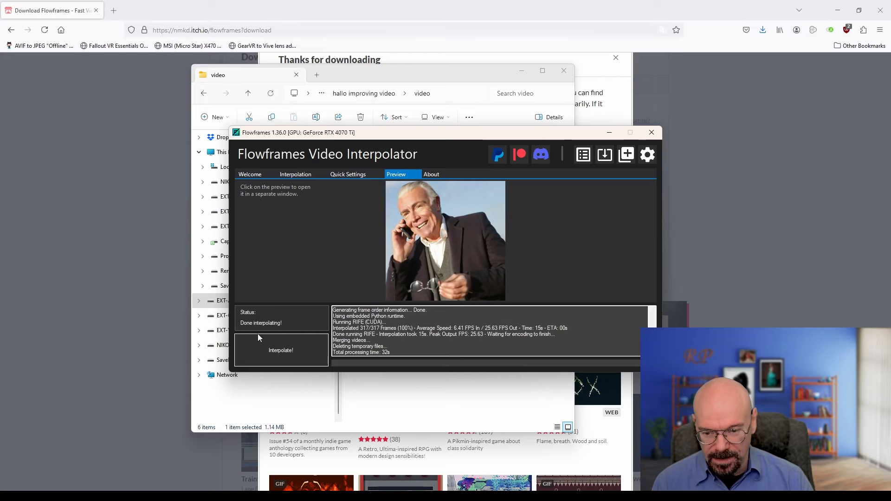
Switch to File Explorer and play phoneman.mp4 and phoneman-4x-RIFE-RIFE4.0-100fps.mp4 twice each to compare their motion
{"action": "left_click", "coordinate": [467, 76]}
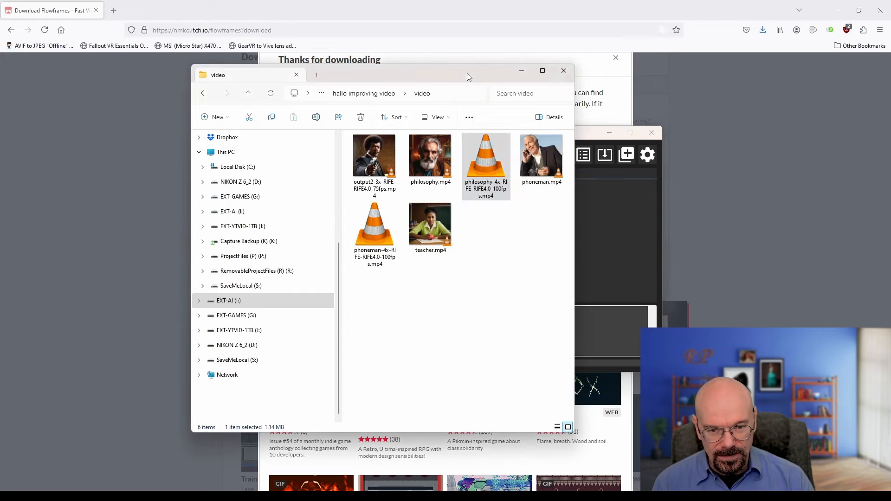
{"action": "left_click", "coordinate": [497, 272]}
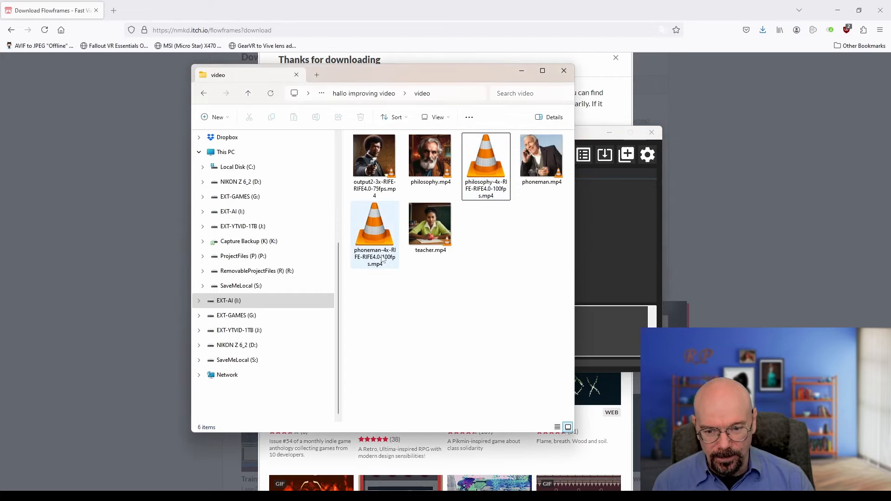
{"action": "double_click", "coordinate": [542, 161]}
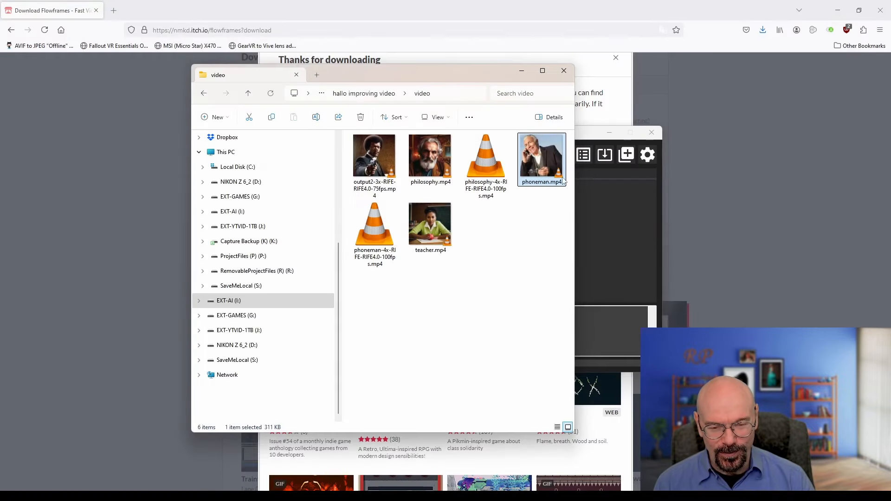
{"action": "double_click", "coordinate": [564, 181]}
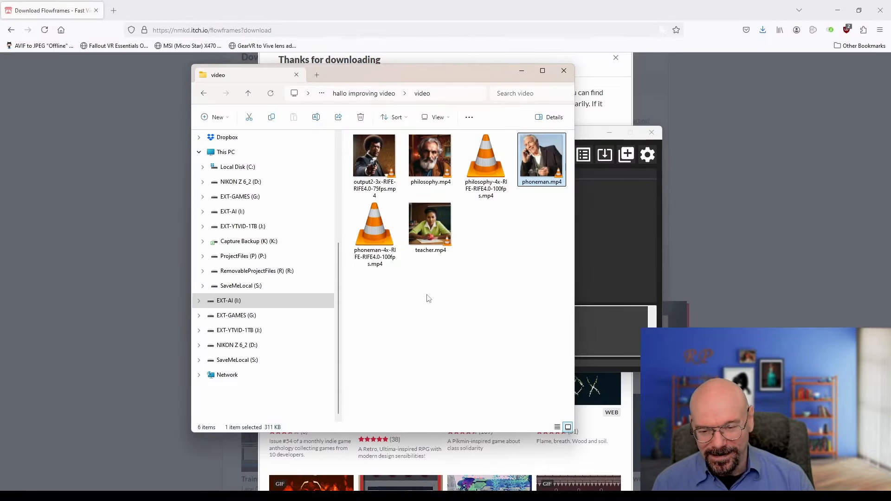
{"action": "double_click", "coordinate": [380, 235]}
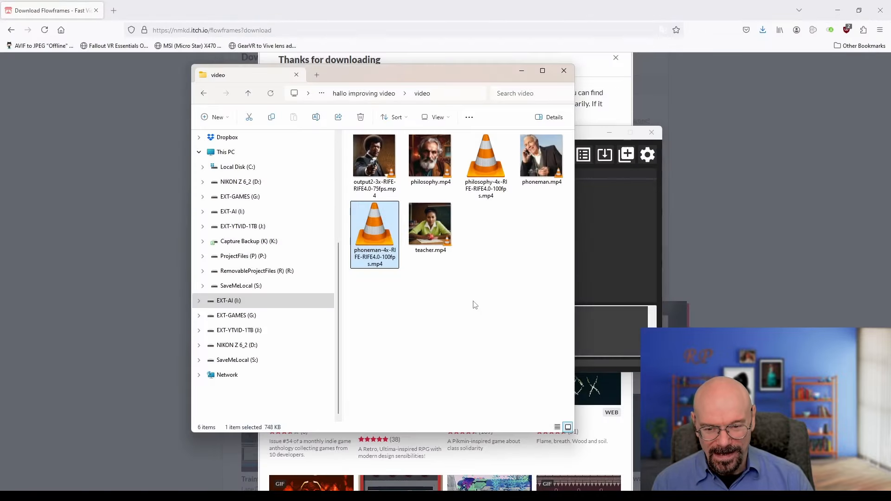
{"action": "double_click", "coordinate": [380, 236]}
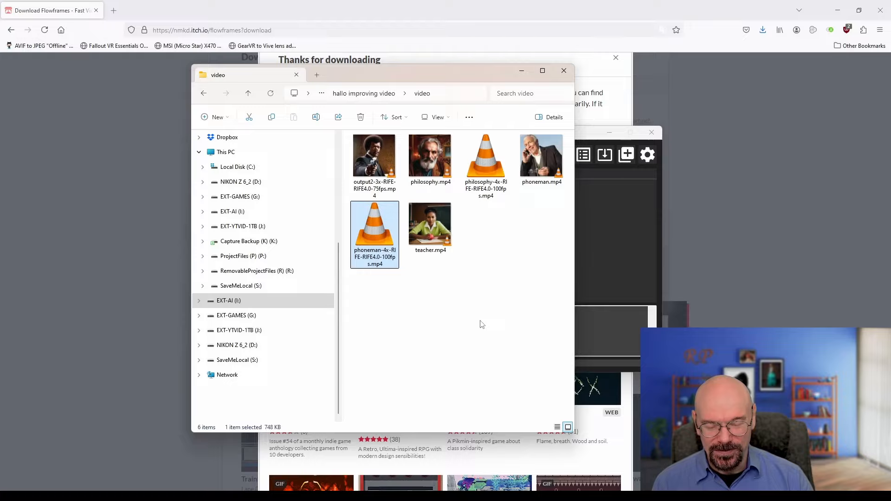
{"action": "left_click", "coordinate": [481, 325]}
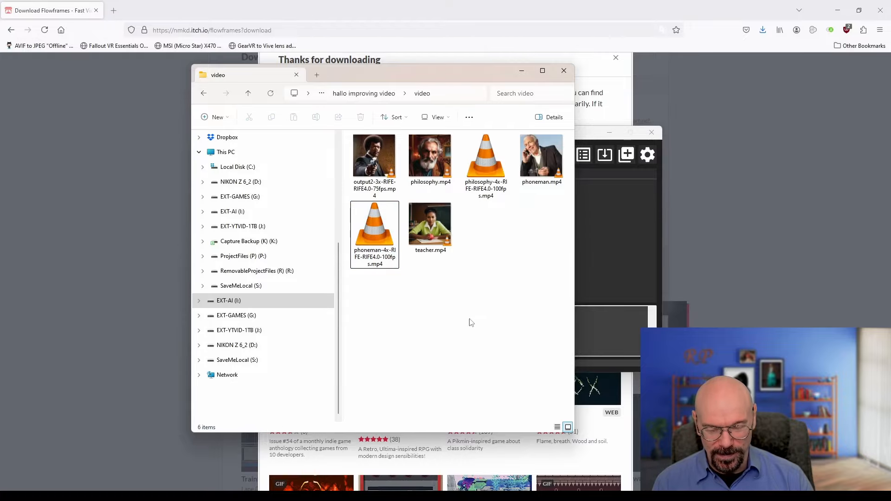